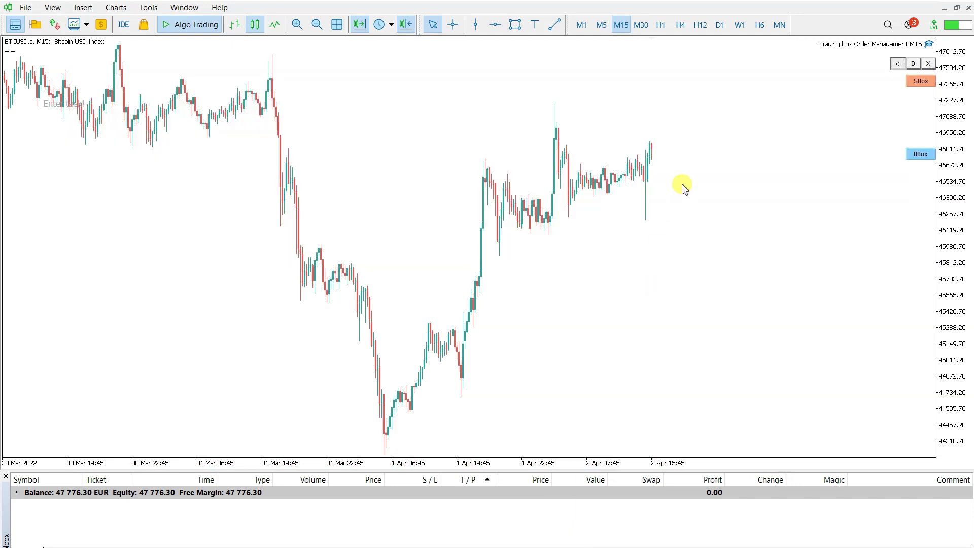
Draw a rectangle over the 1 April price low, starting at its lowest candle, and convert it into a buy order box.
left_click(515, 24)
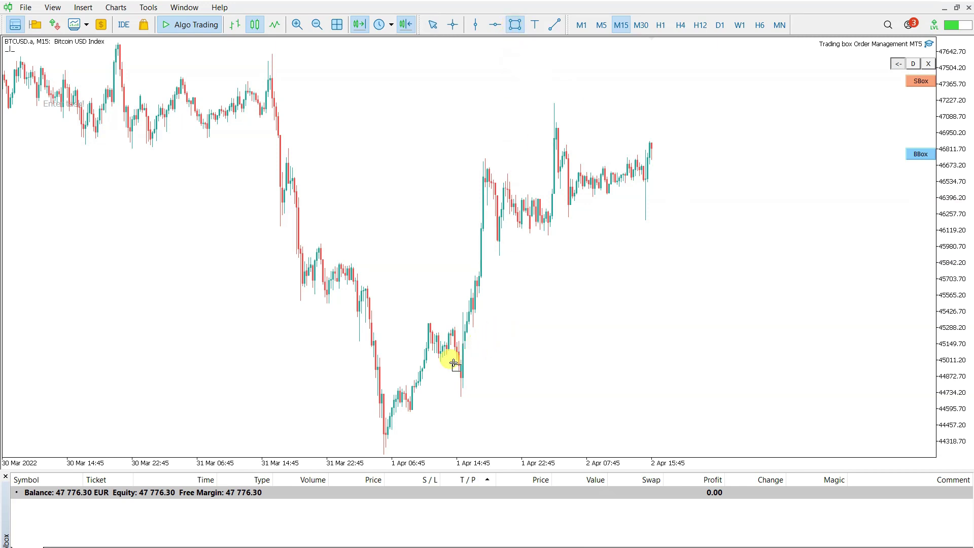
left_click_drag(441, 358, 570, 396)
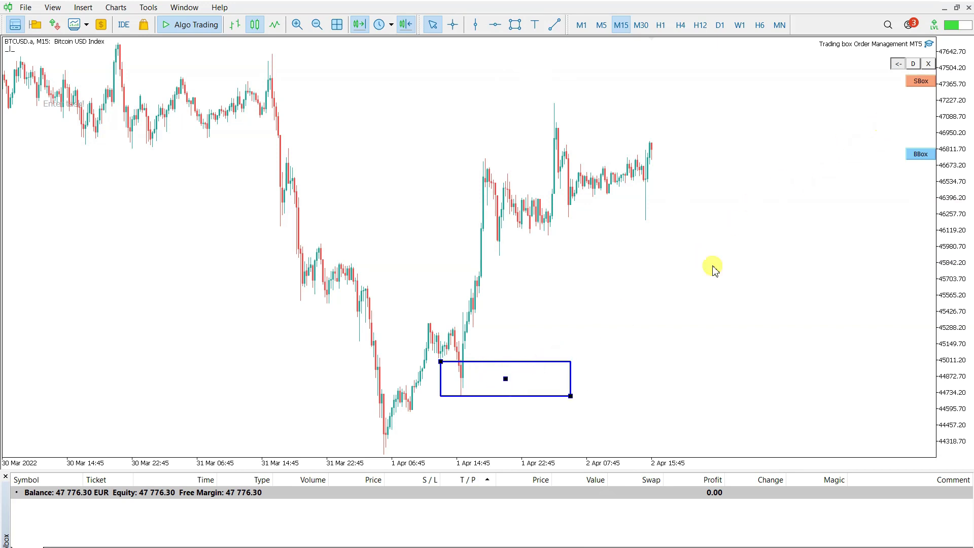
left_click_drag(440, 361, 462, 361)
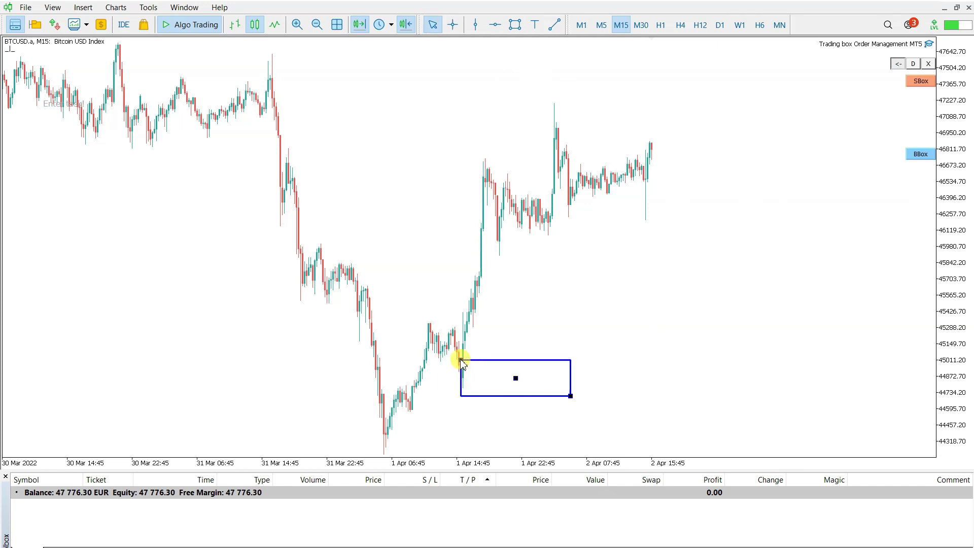
left_click(922, 155)
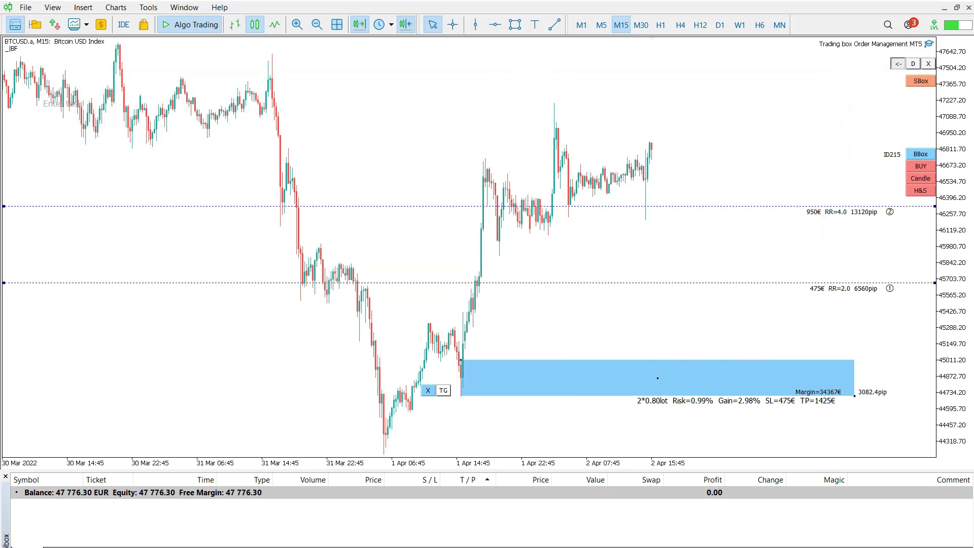
Examine the buy box's lot size, risk and gain percentages, stop-loss and take-profit amounts, and both targets' risk-reward and profit.
left_click_drag(698, 460, 695, 411)
mouse_move(589, 441)
left_mouse_down()
mouse_move(640, 401)
mouse_move(643, 410)
left_mouse_up()
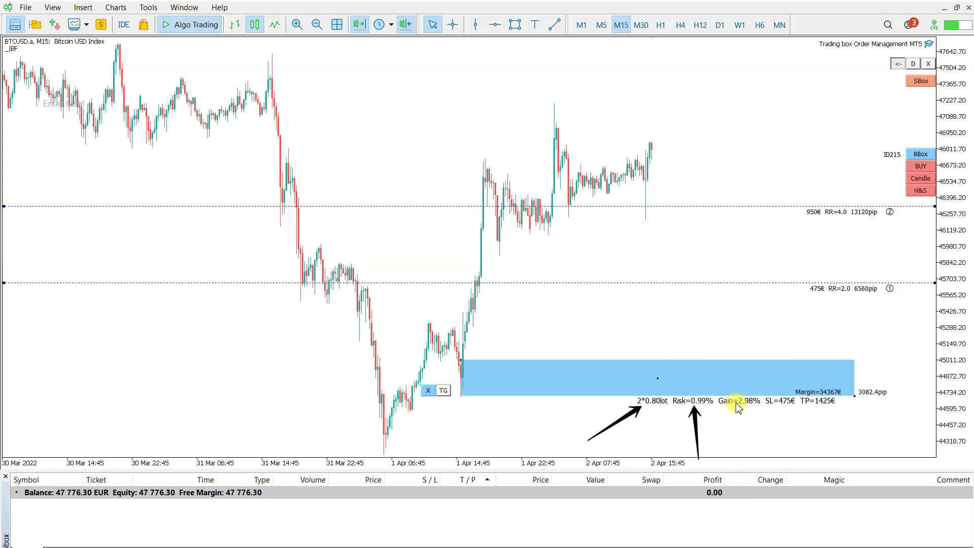
left_click_drag(826, 316, 844, 295)
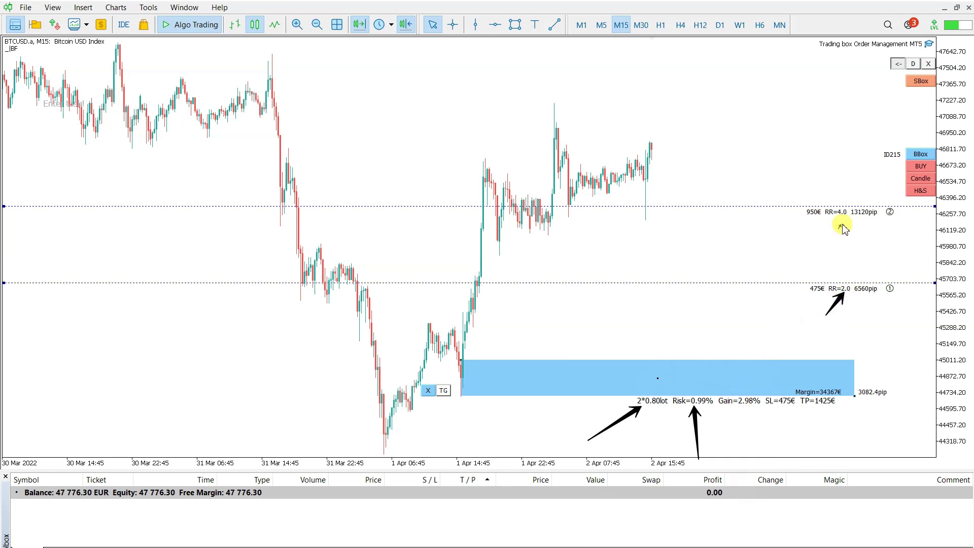
left_click_drag(838, 230, 847, 213)
left_click_drag(747, 441, 741, 410)
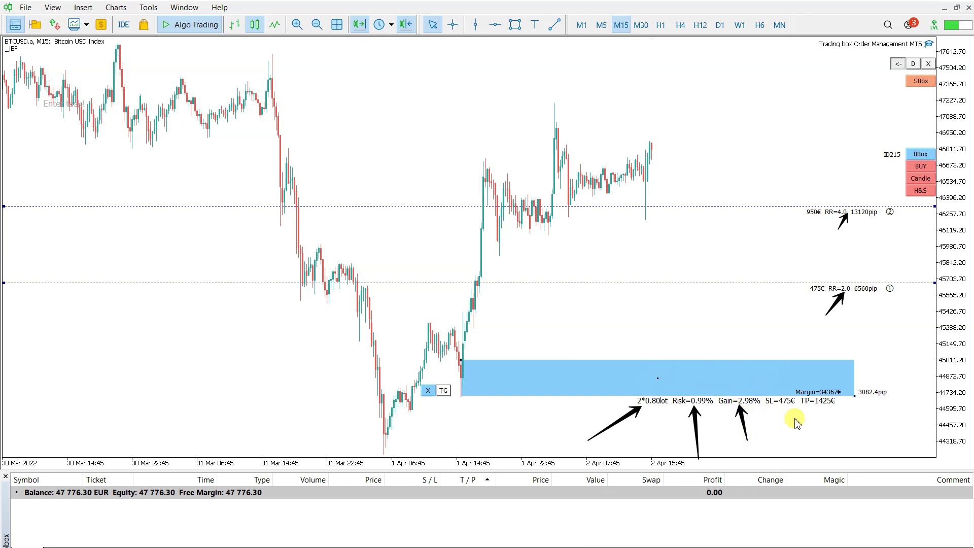
left_click_drag(793, 435, 789, 410)
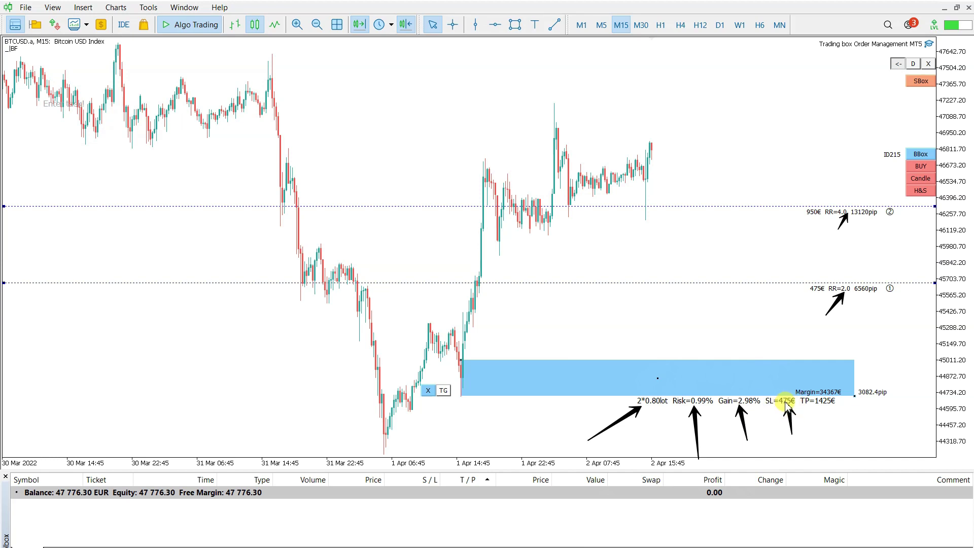
left_click_drag(842, 448, 824, 410)
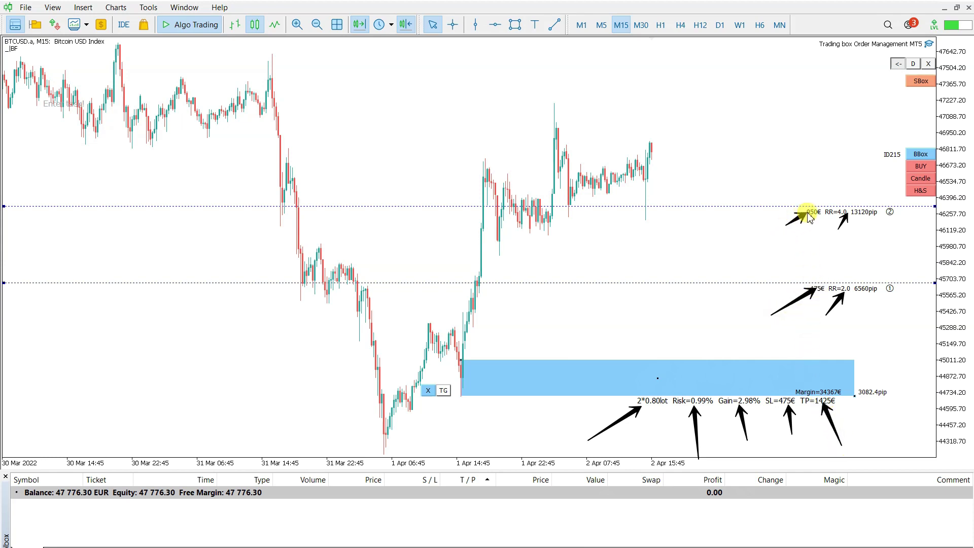
key("Escape")
left_click_drag(670, 469, 658, 411)
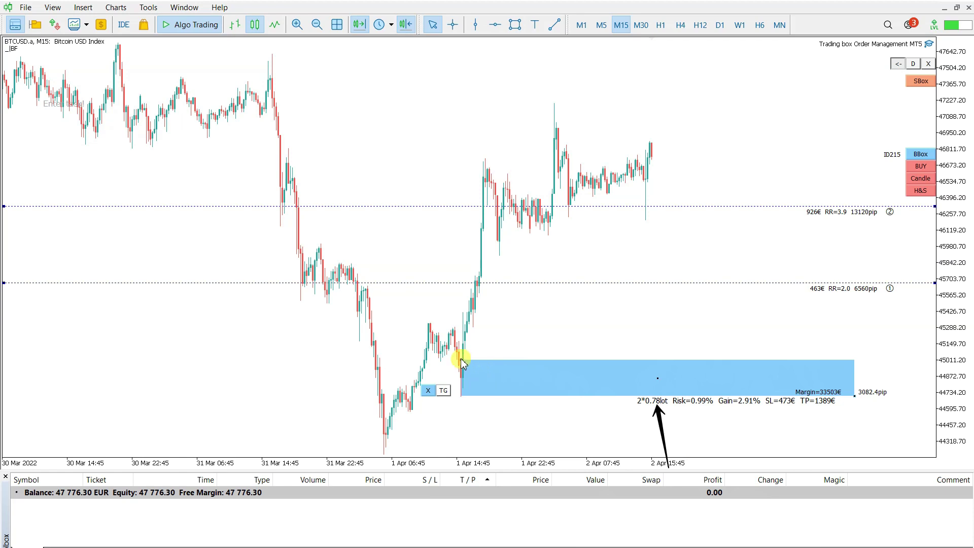
Resize the buy box to about 3774 pips and raise its risk to 2.00% in 0.10% increments with the order functions.
left_click_drag(462, 362, 463, 373)
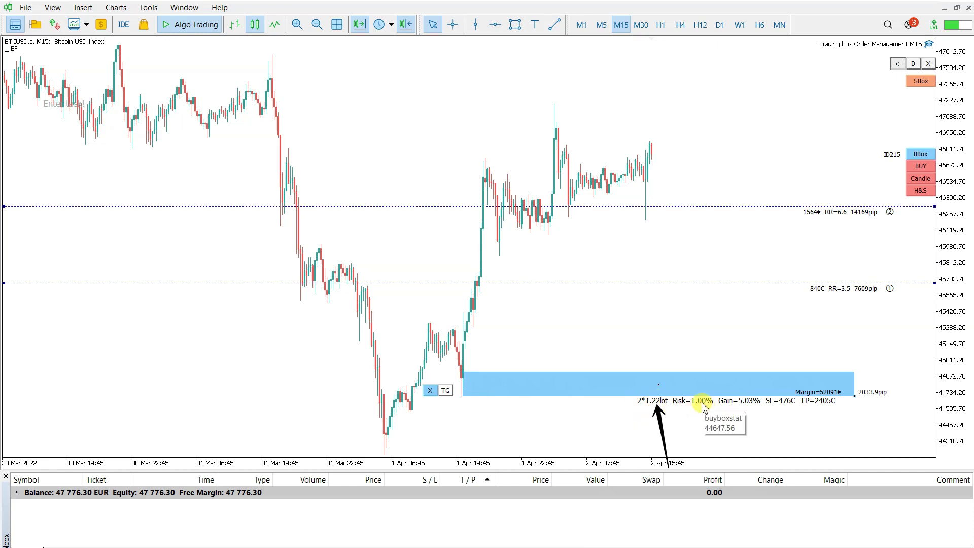
left_click(435, 392)
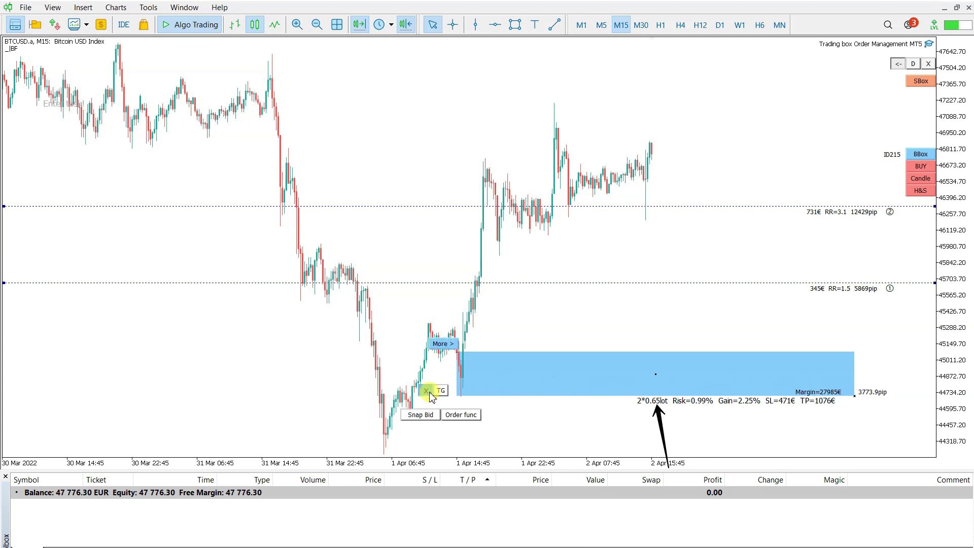
left_click(455, 421)
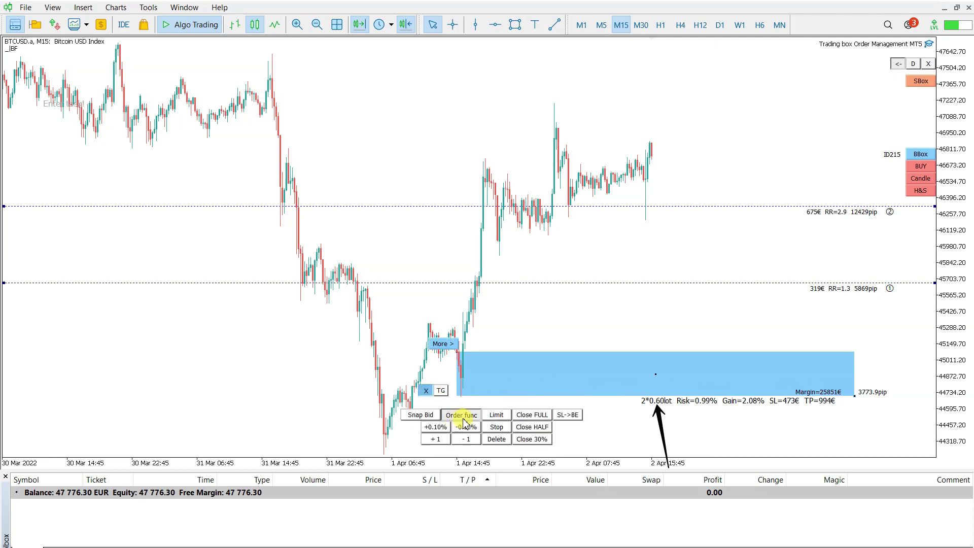
left_click(436, 428)
left_click(436, 428)
left_click(436, 428)
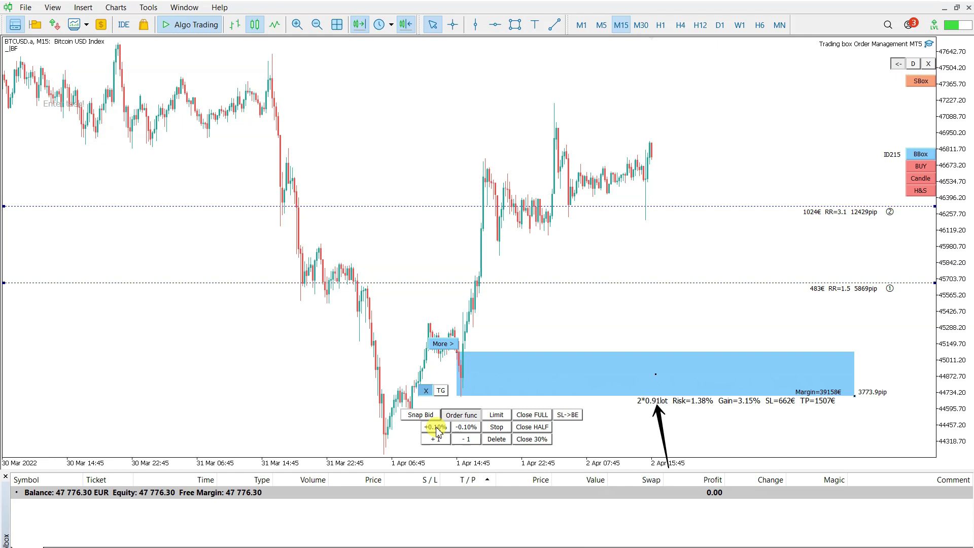
left_click(436, 428)
left_click(435, 428)
left_click(437, 428)
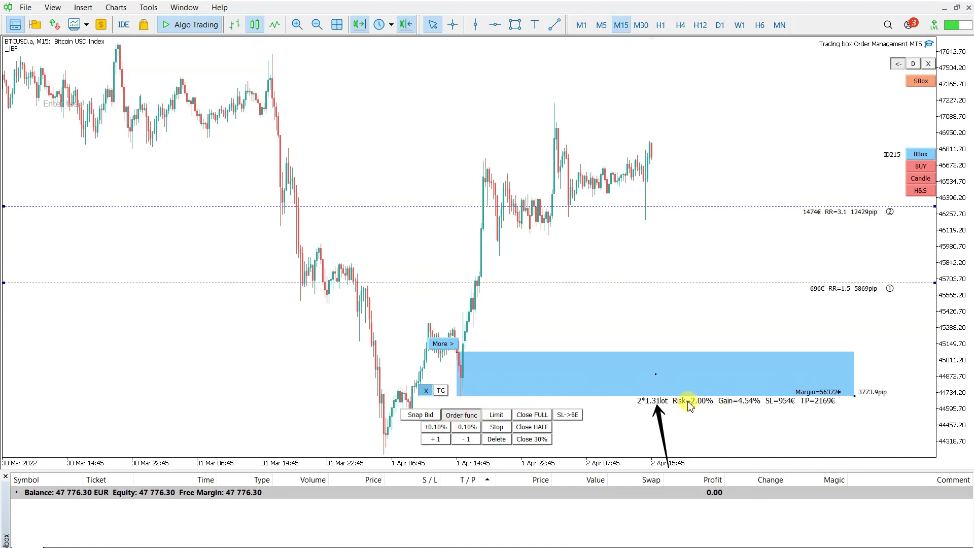
Increase the buy box to four orders and lower target 3 to about 18661 pips and target 4 to about 26556 pips.
left_click(434, 439)
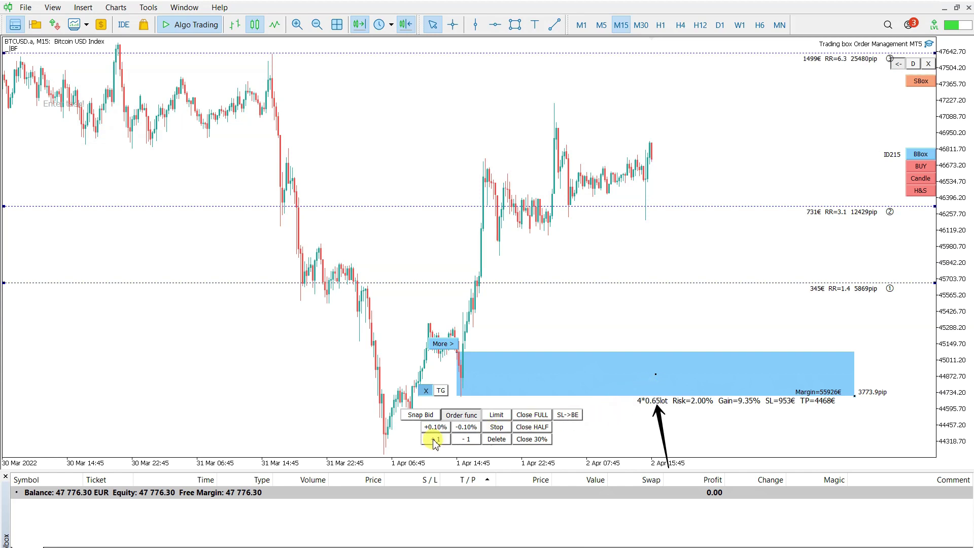
left_click_drag(957, 170, 938, 135)
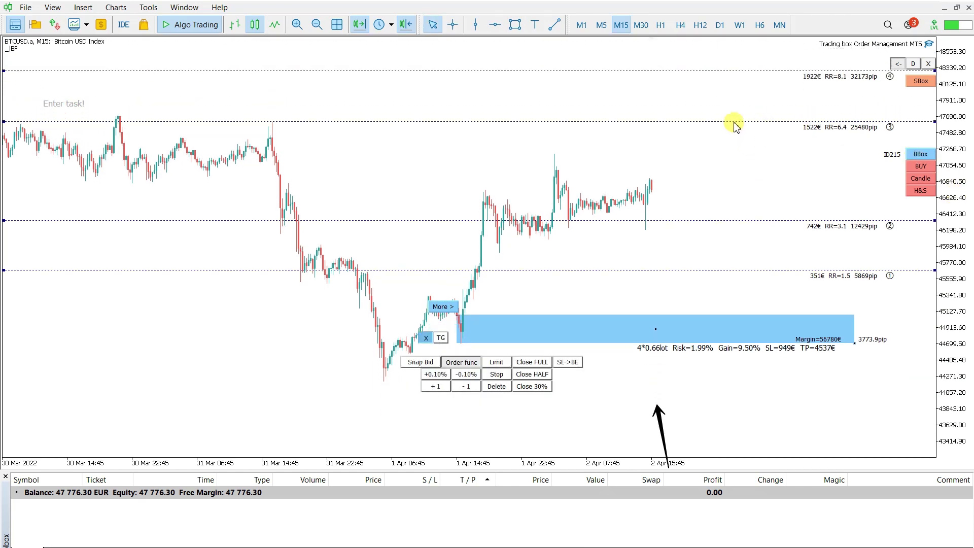
left_click_drag(733, 123, 732, 173)
left_click_drag(727, 71, 726, 113)
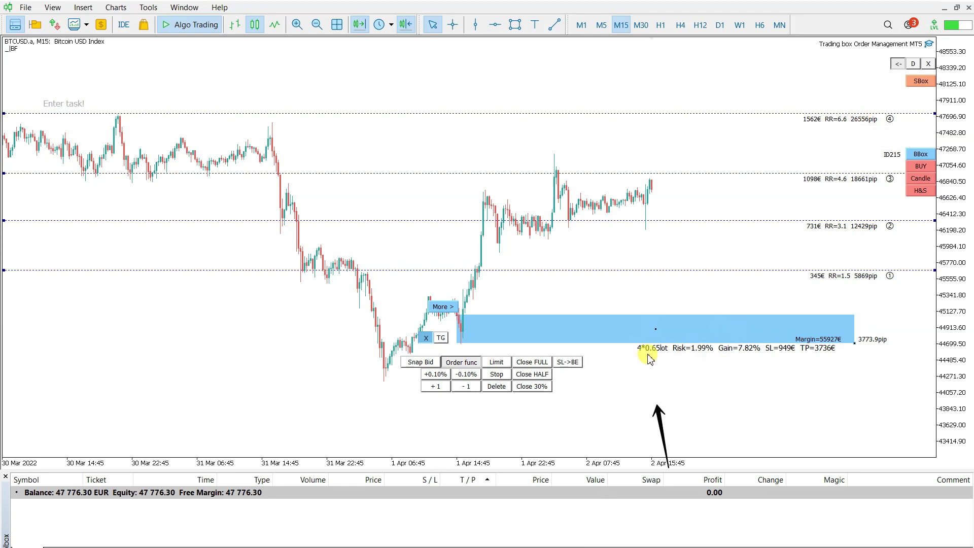
Reduce the buy box from four orders to a single order, keeping only target 1.
left_click(466, 387)
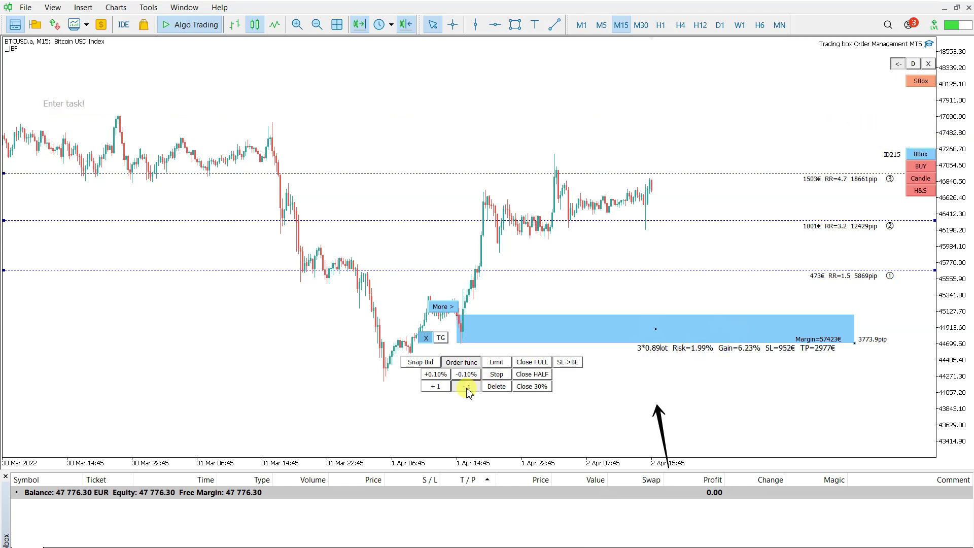
left_click(466, 386)
left_click(466, 387)
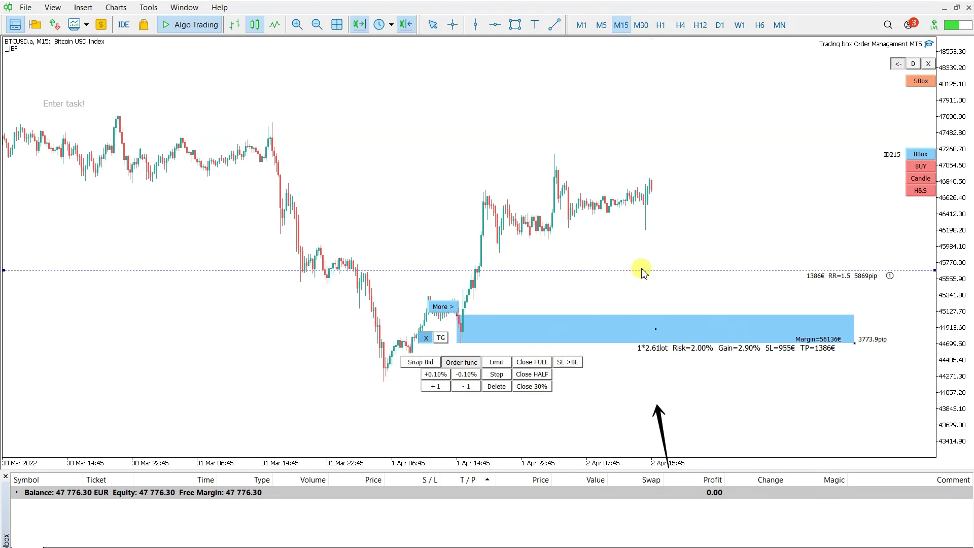
Raise the remaining target line to about the 31 March high and shrink the buy box to about 3082 pips.
left_click_drag(631, 156, 629, 123)
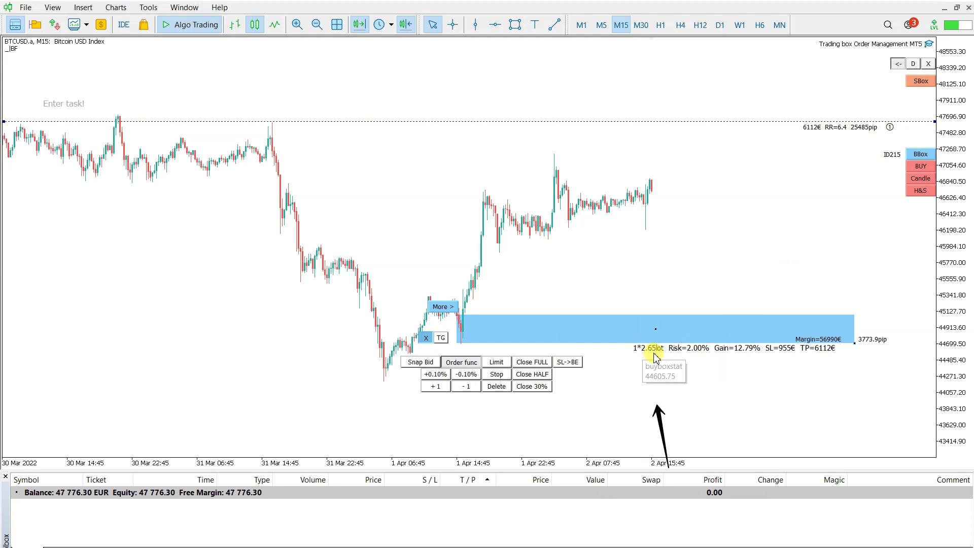
left_click_drag(460, 315, 463, 321)
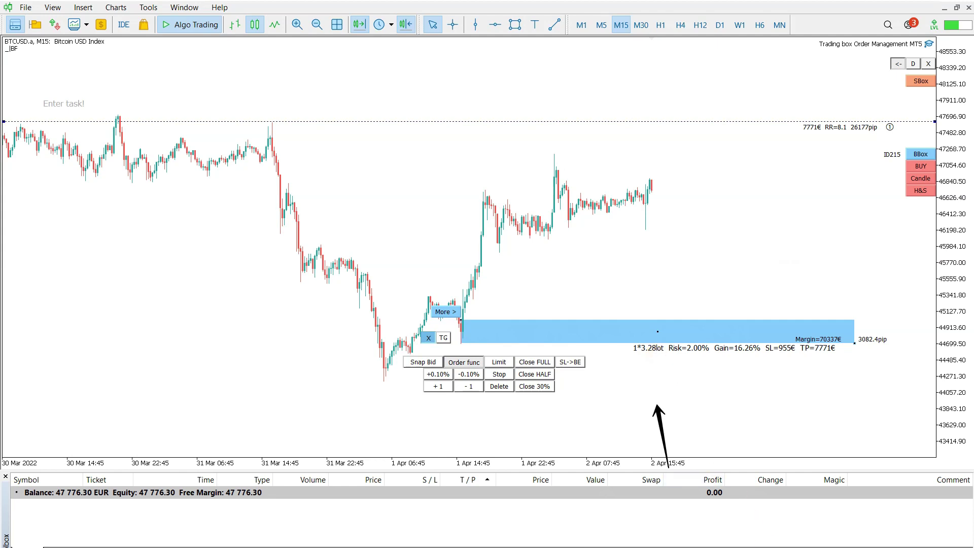
Set the expert advisor's lot size calculation method to Fixed cash amount and its fixed cash amount risk to 1000.
double_click(930, 45)
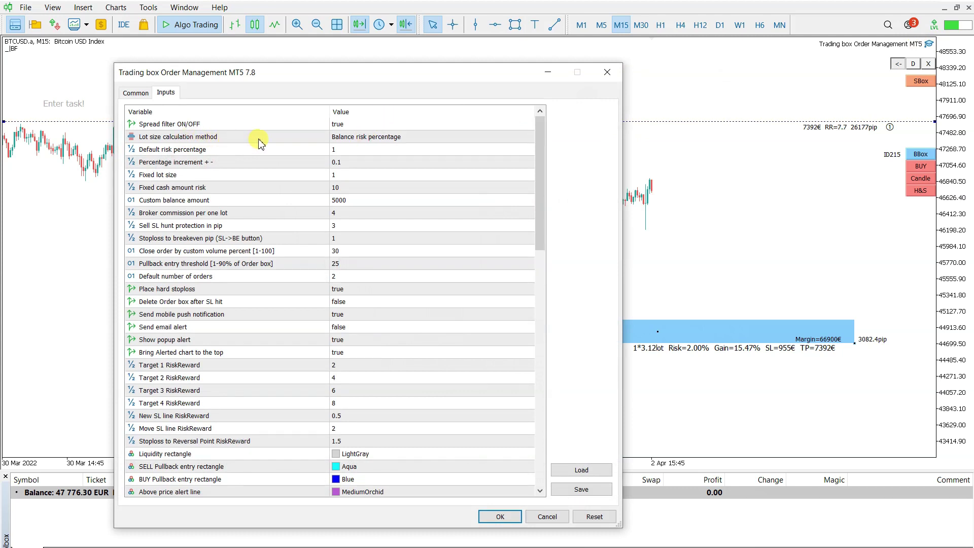
left_click(360, 137)
left_click(361, 137)
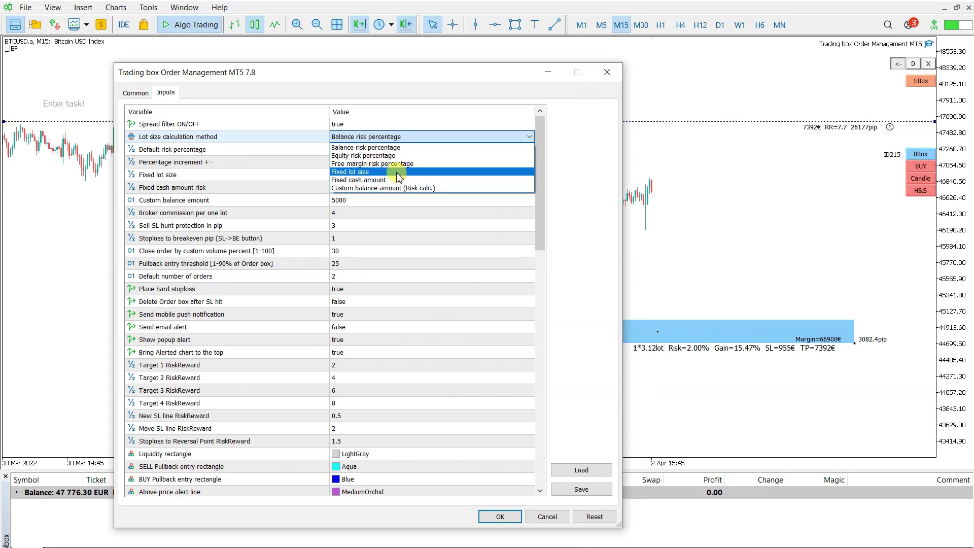
left_click(362, 180)
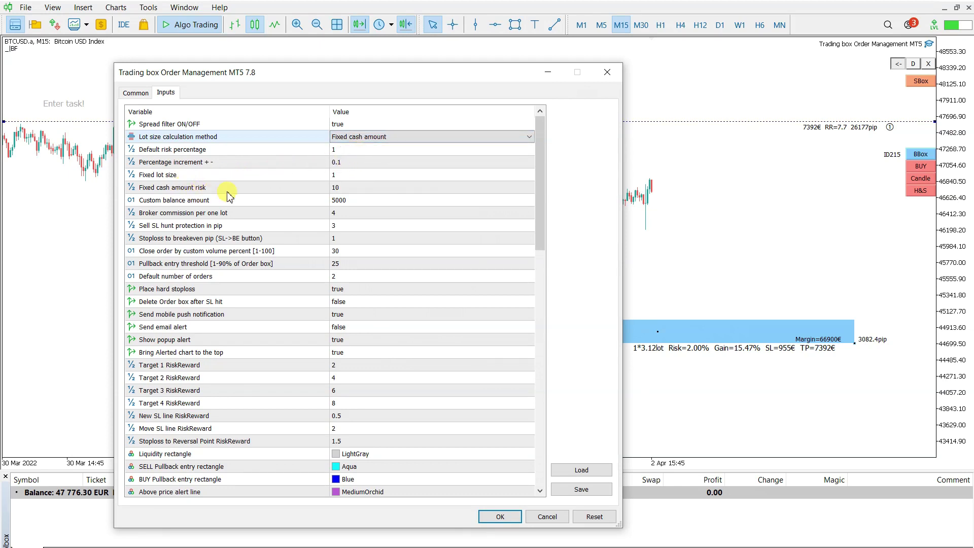
double_click(347, 189)
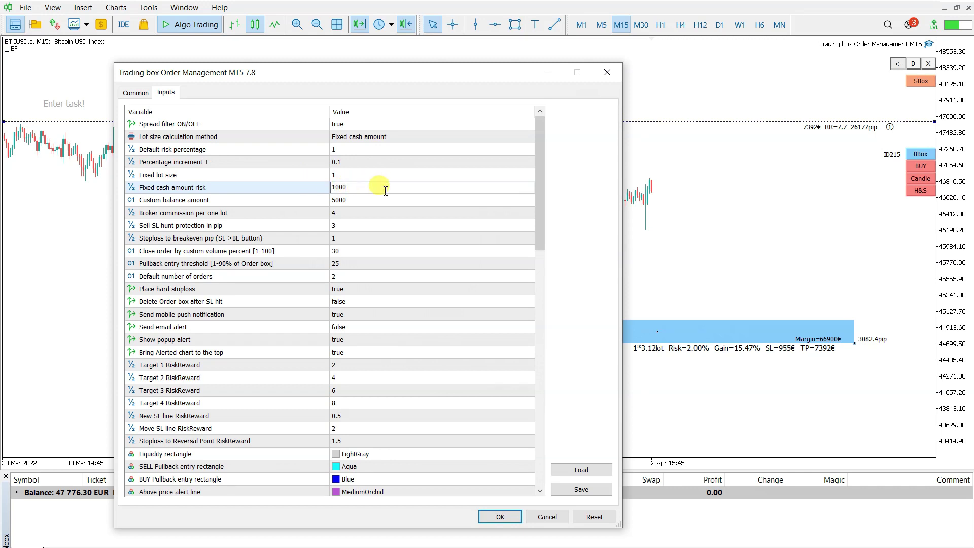
left_click(500, 516)
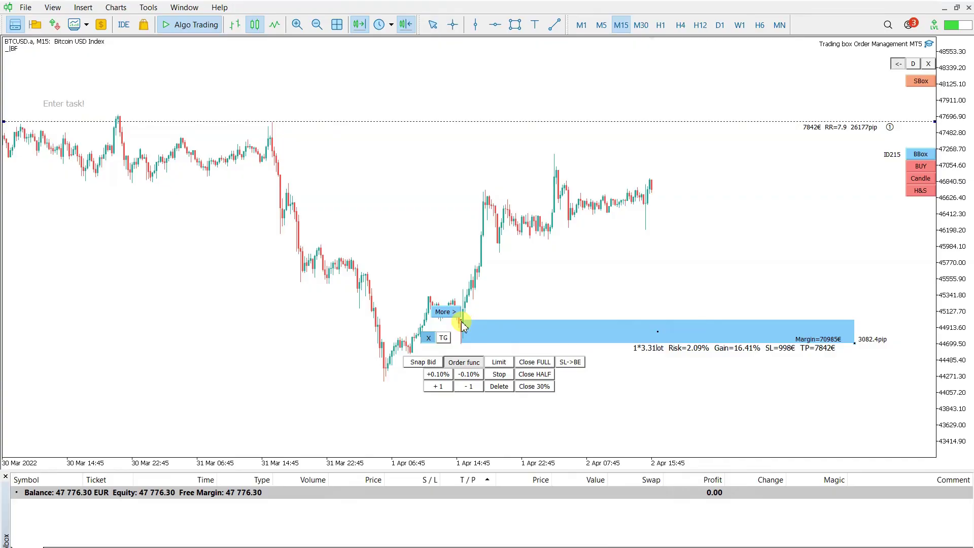
Enlarge the buy box to about 9055 pips and examine its upper and lower edges, lot size and pip distance.
left_click_drag(468, 304, 455, 278)
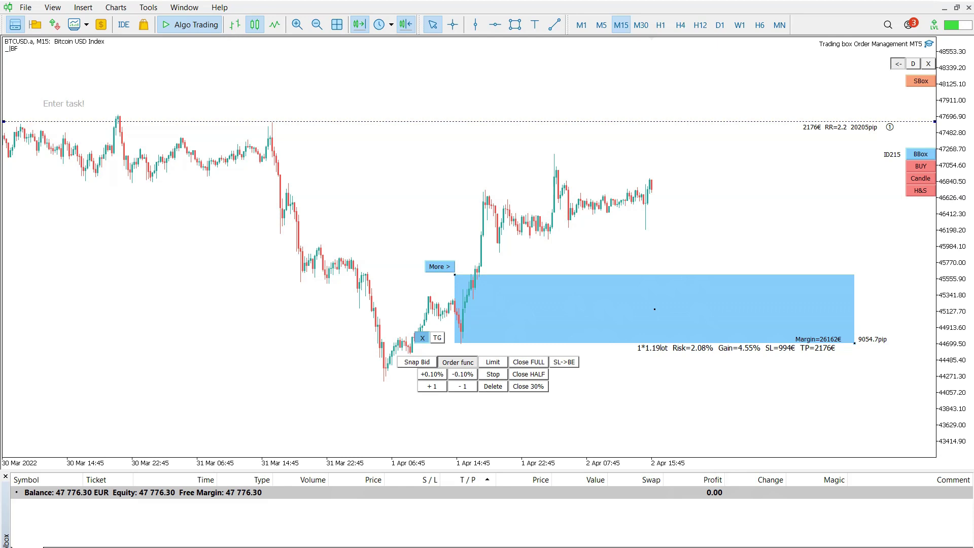
left_click_drag(713, 204, 733, 280)
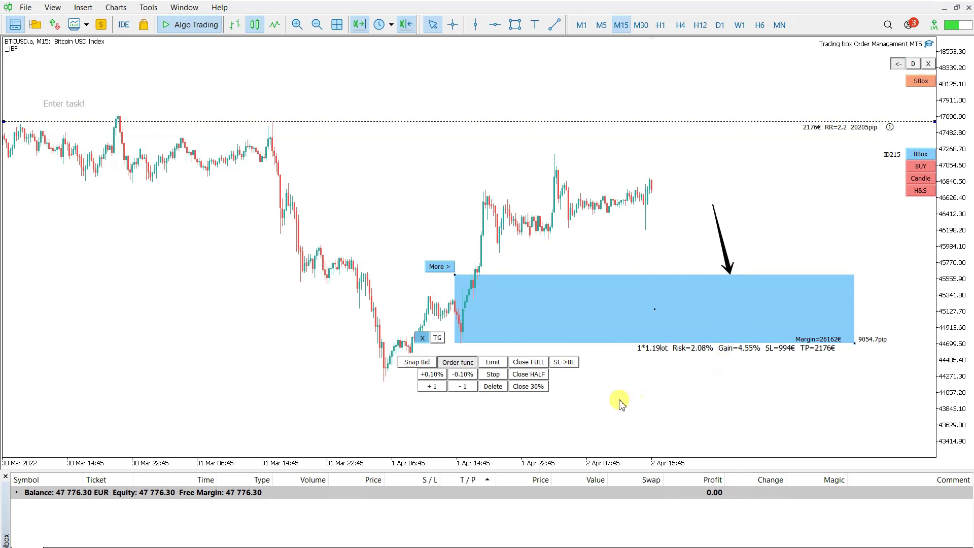
left_click_drag(606, 410, 626, 351)
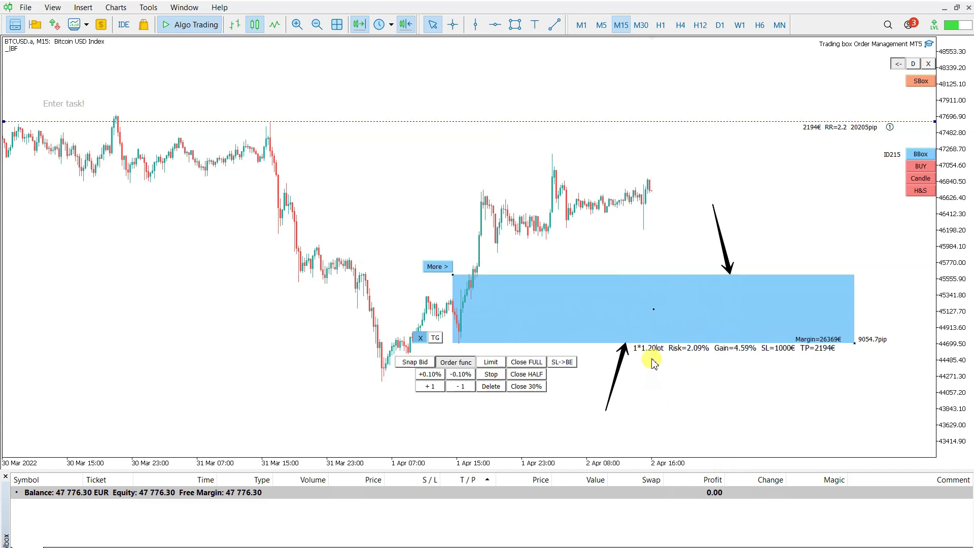
left_click_drag(626, 276, 627, 347)
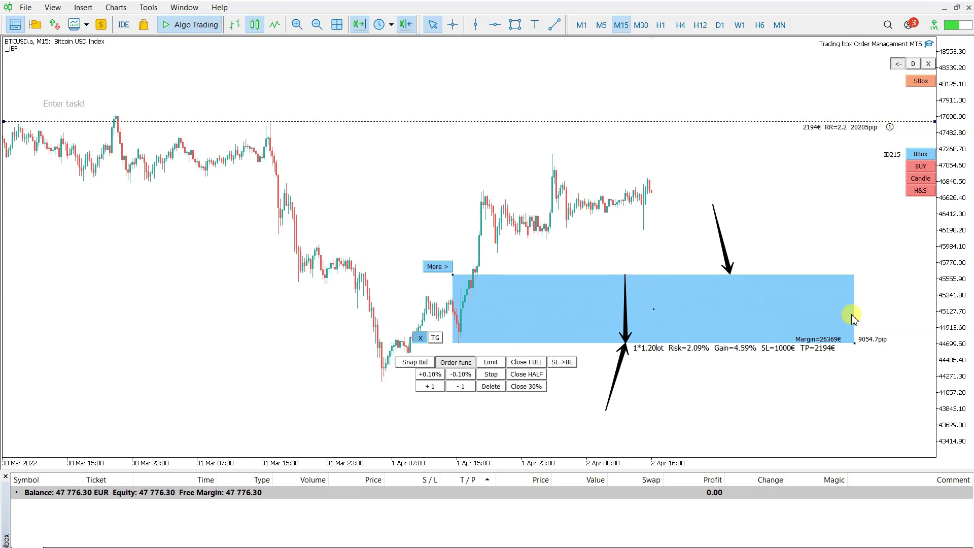
left_click_drag(860, 391, 872, 349)
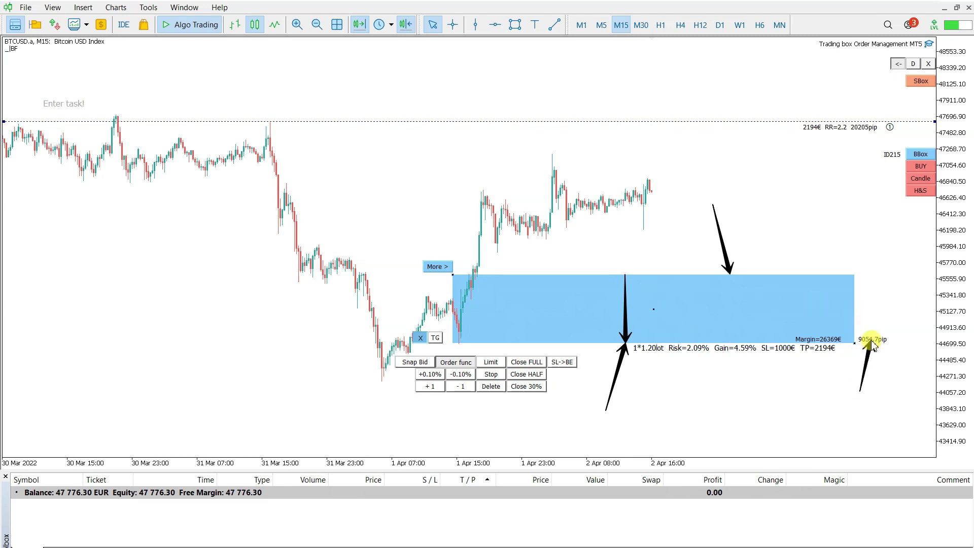
key("Escape")
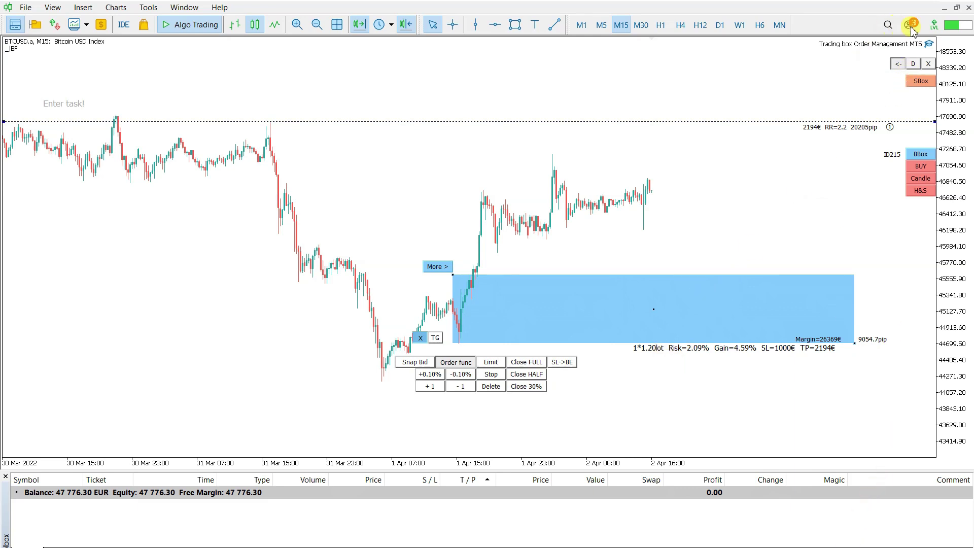
Set the expert advisor's lot size calculation method to Balance risk percentage and its default number of orders to 4.
left_click(929, 44)
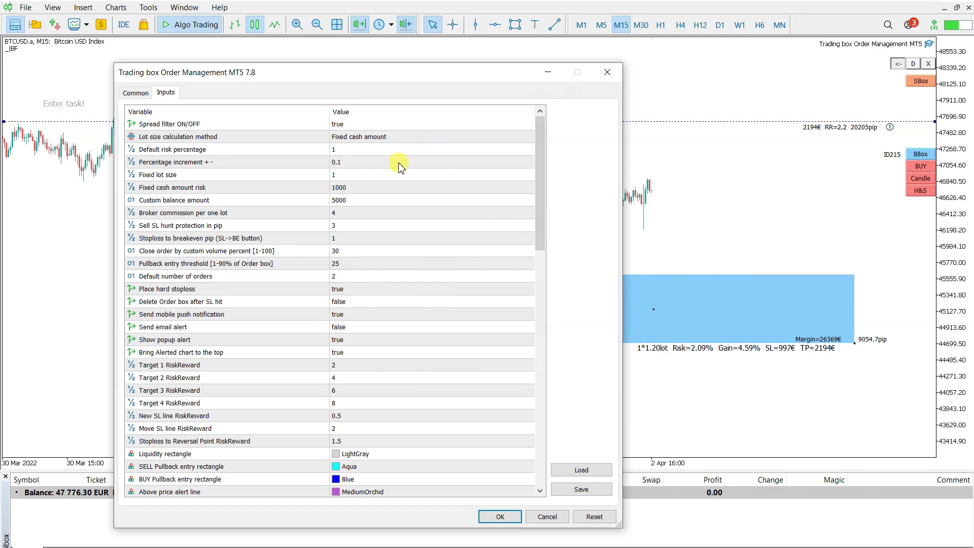
double_click(257, 213)
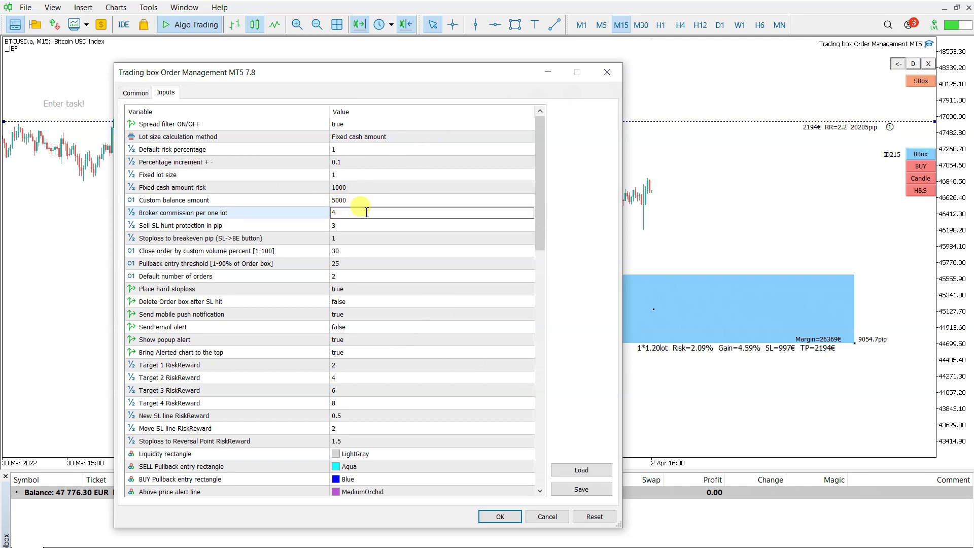
left_click(228, 215)
left_click(345, 214)
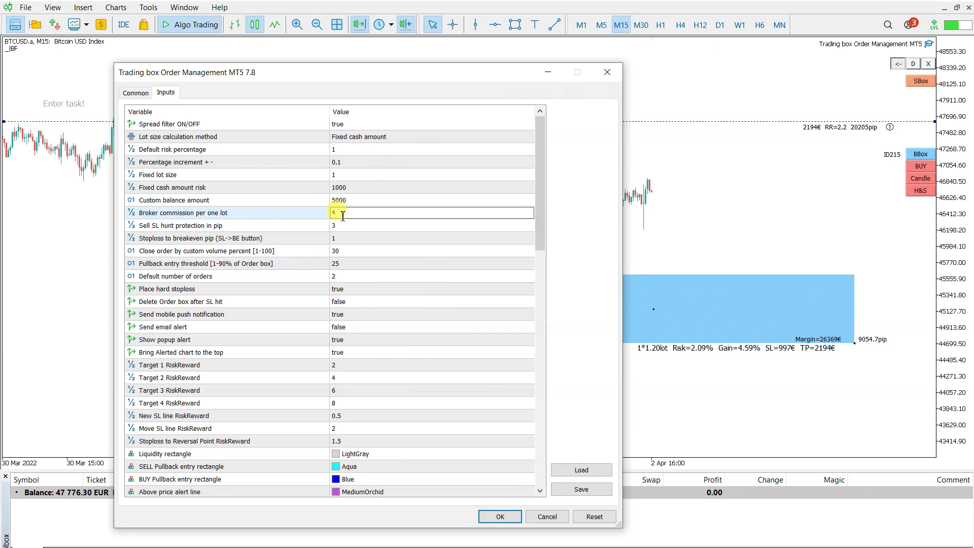
left_click(388, 140)
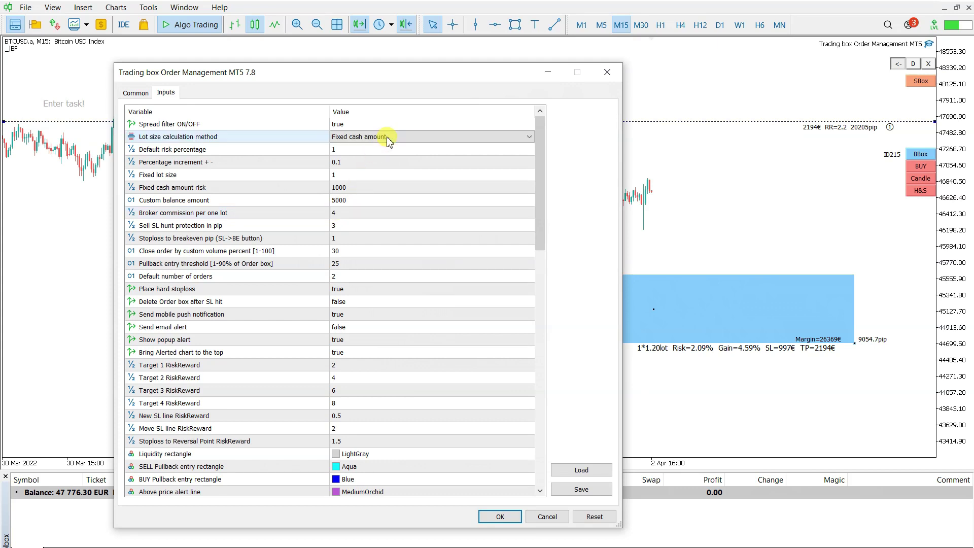
left_click(388, 141)
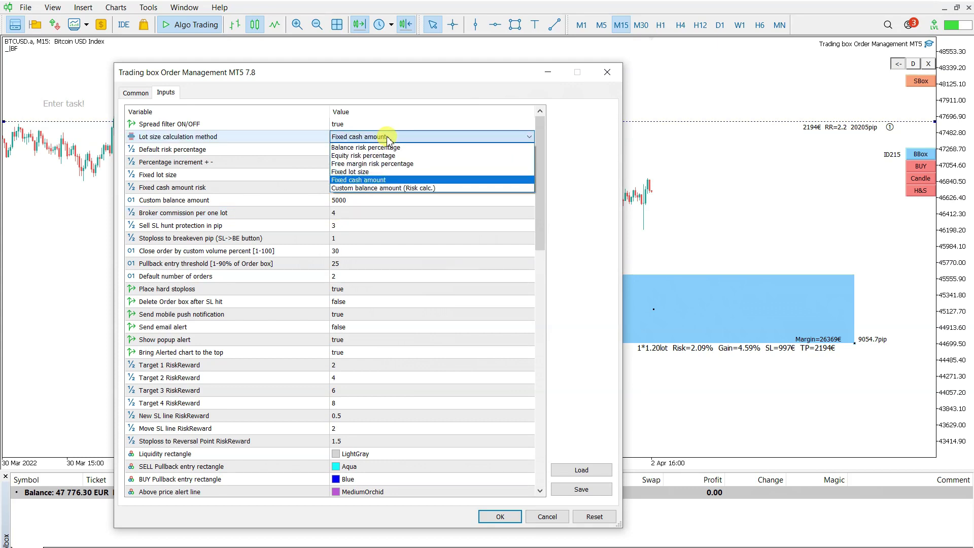
left_click(390, 149)
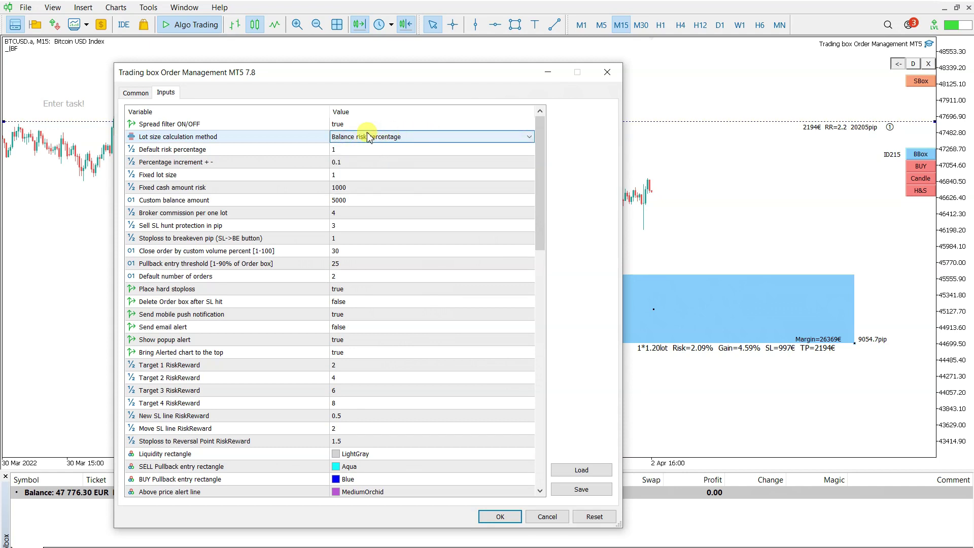
double_click(354, 277)
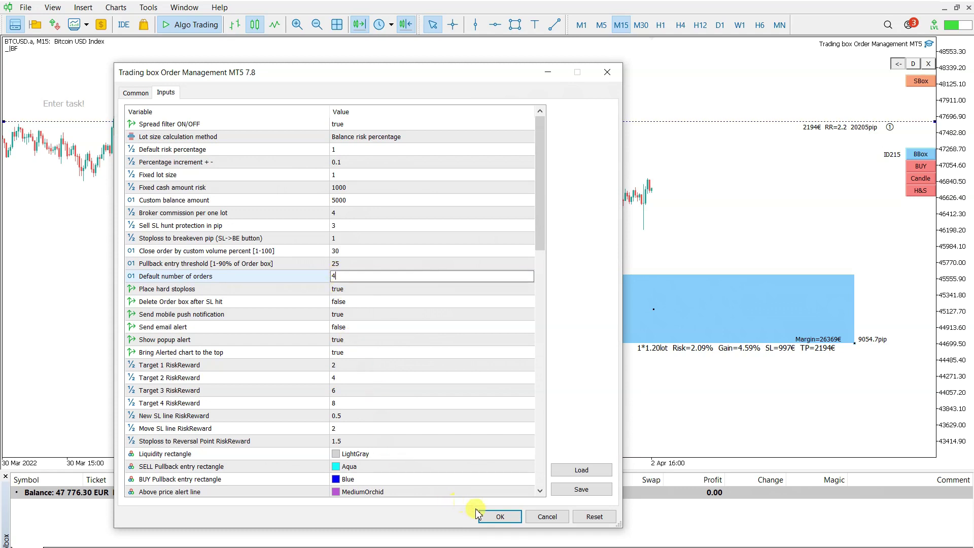
type("4")
left_click(496, 517)
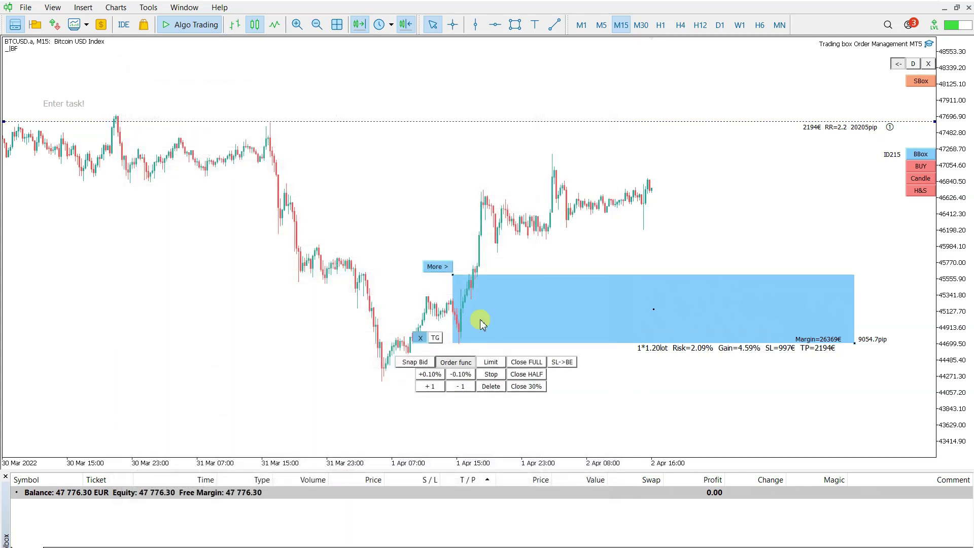
Delete the existing buy box from the chart and create a new one.
right_click(453, 278)
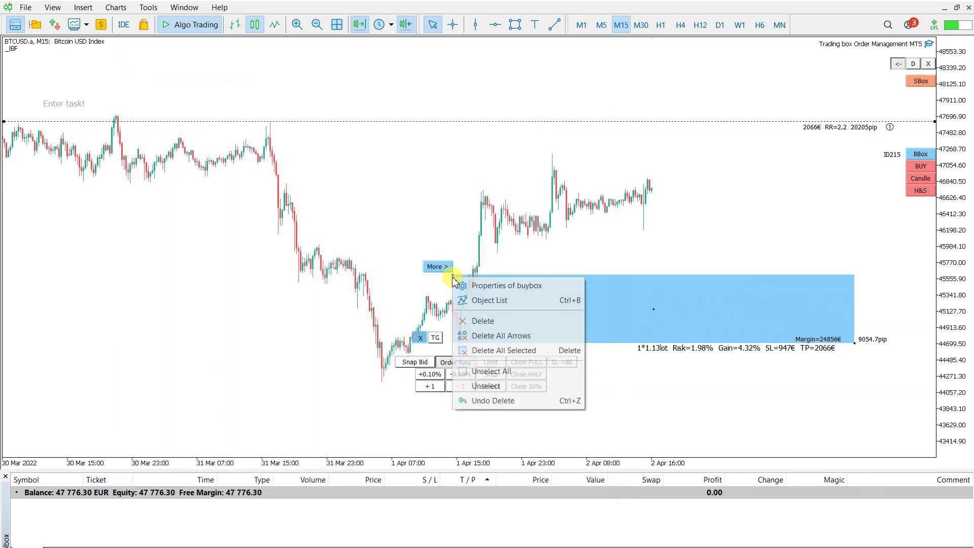
left_click(482, 320)
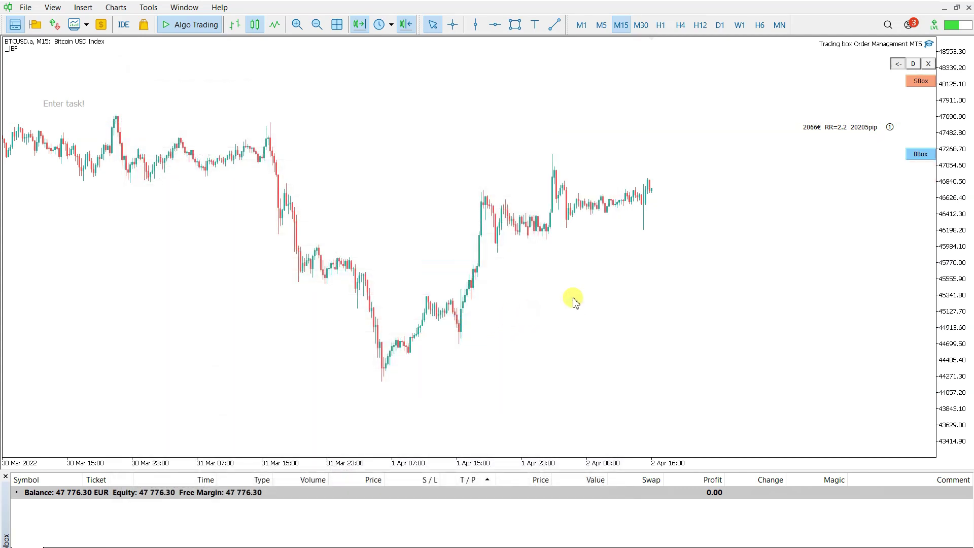
left_click(918, 155)
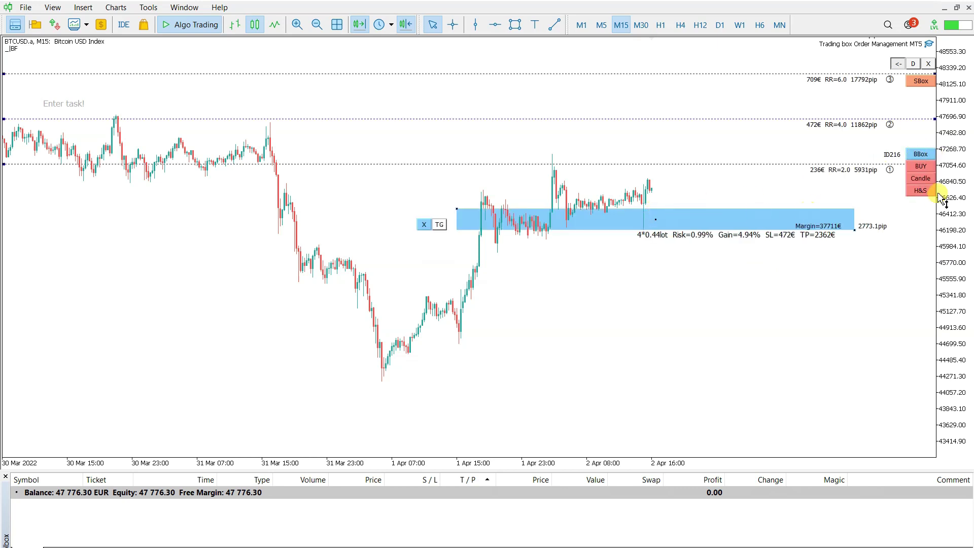
Move the new buy box down to the 1 April 15:00 low and realign its four target lines to it.
left_click_drag(947, 193, 958, 210)
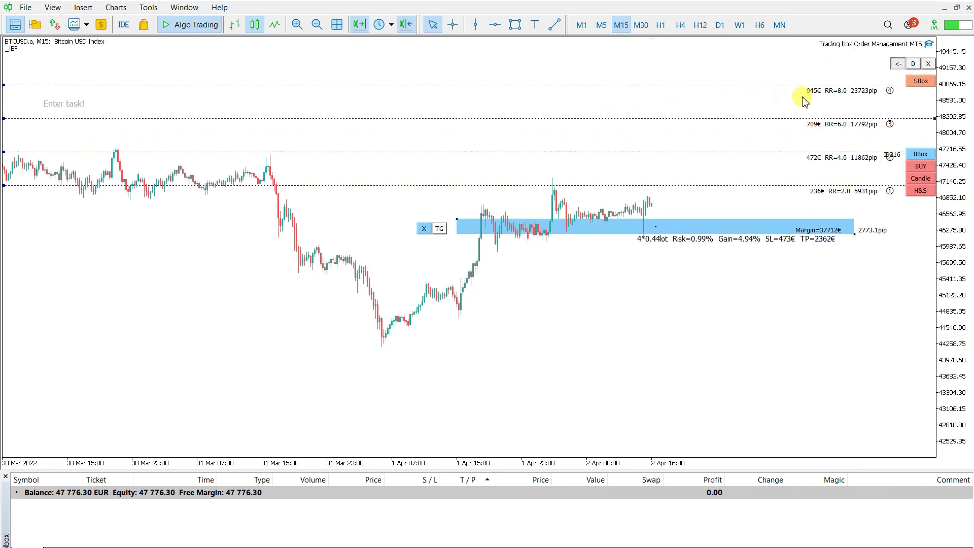
left_click_drag(656, 226, 626, 313)
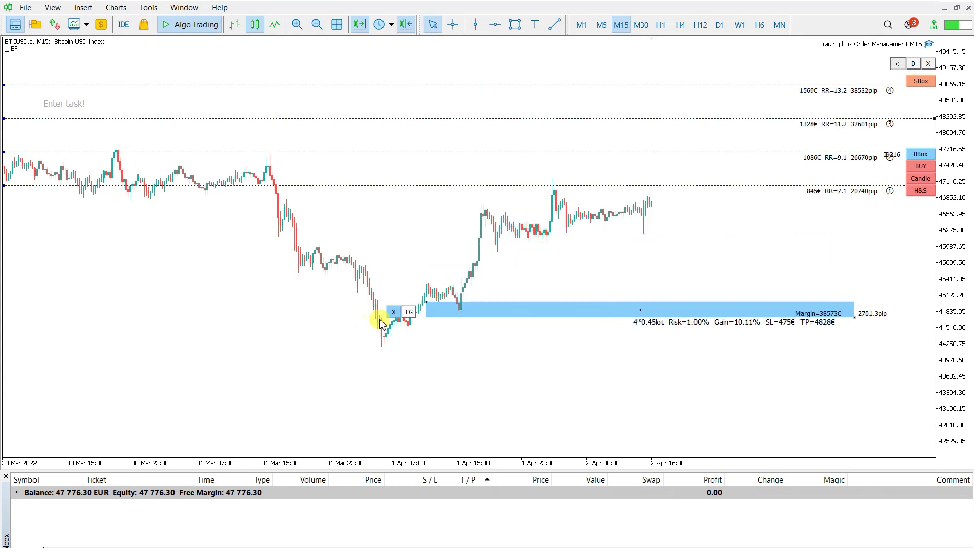
left_click(408, 313)
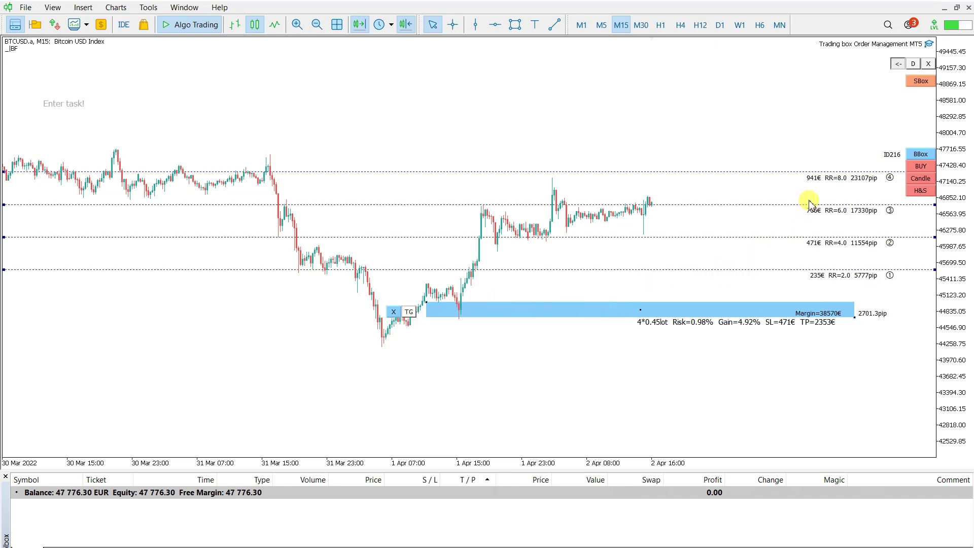
Review the Target 1 to Target 4 RiskReward values in the expert advisor's inputs.
left_click(932, 47)
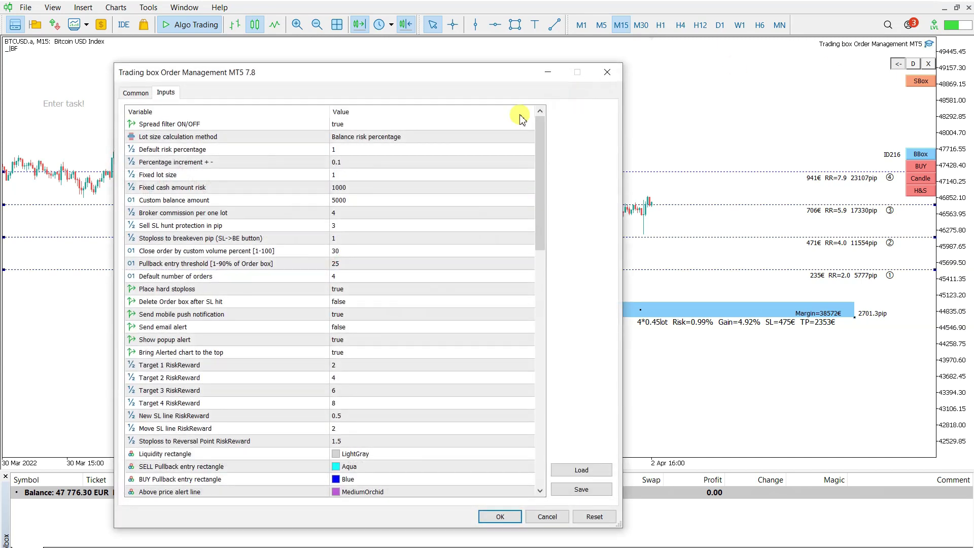
left_click(181, 365)
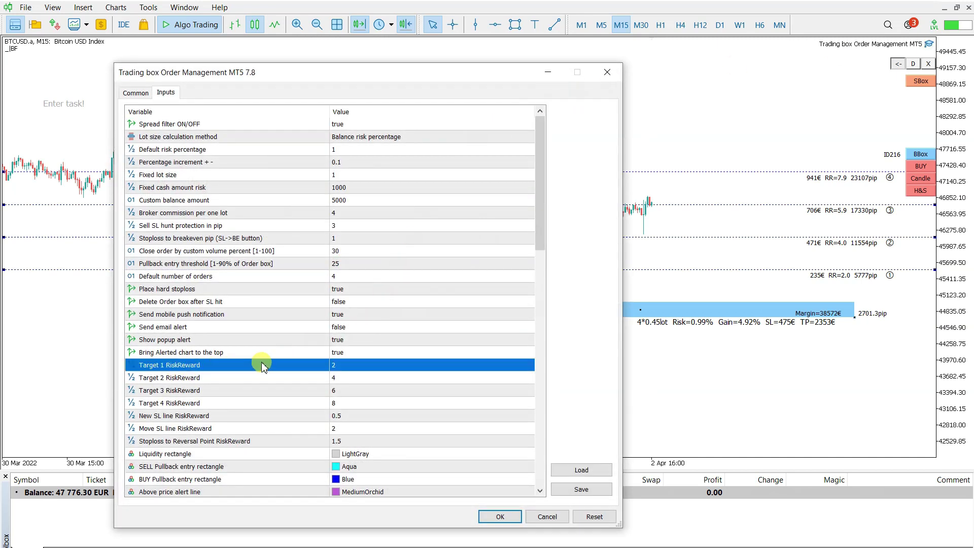
left_click(212, 378)
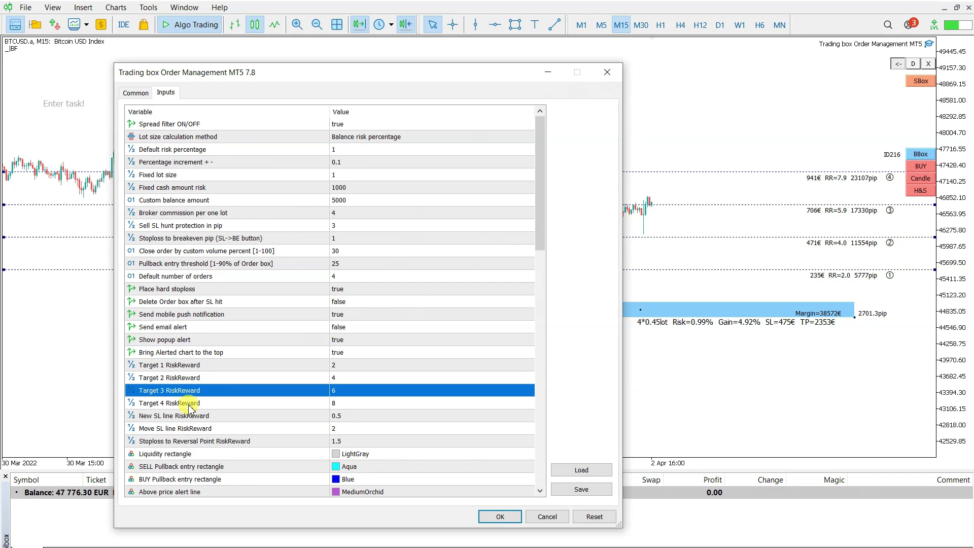
left_click(342, 393)
left_click(344, 403)
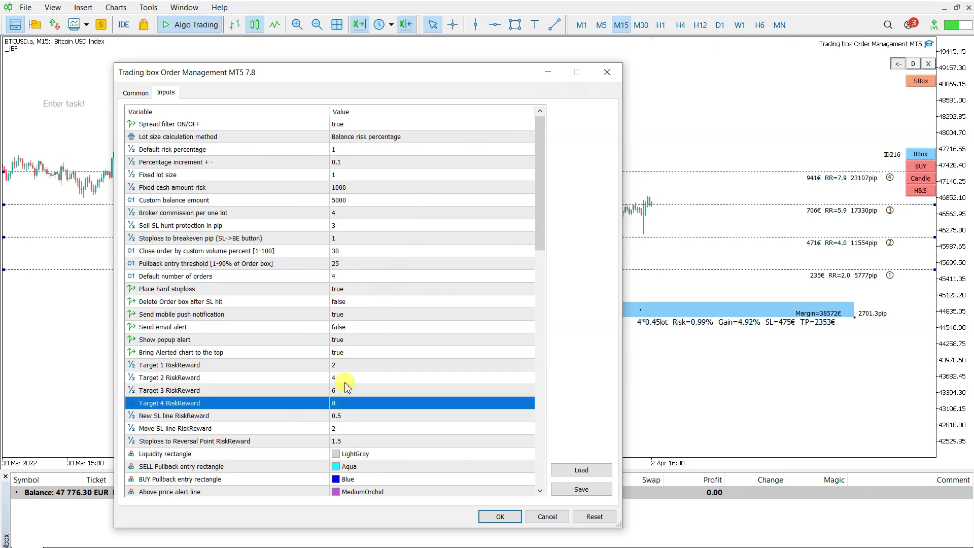
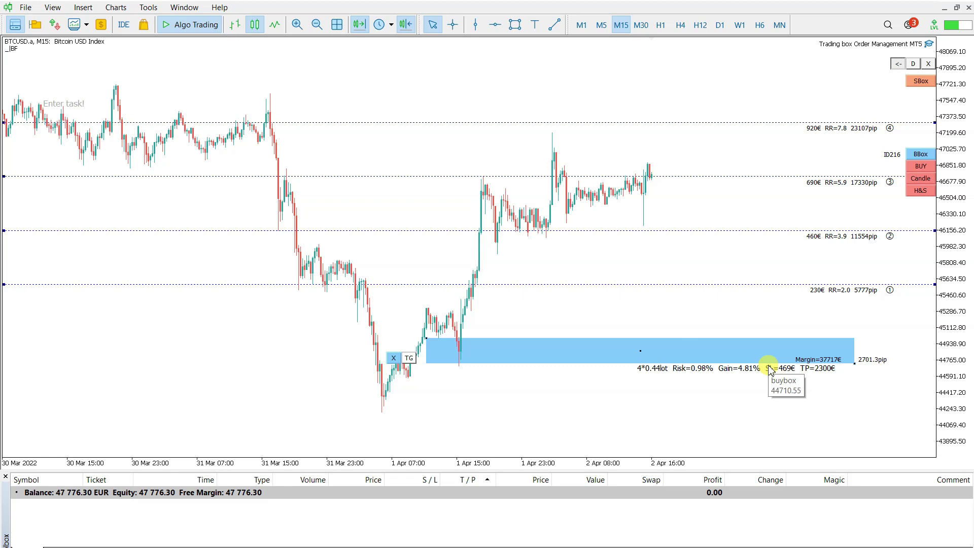
Enlarge the buy box to about 6088 pips, followed by shrinking it to about 1414 pips to compare lot size and margin.
left_click_drag(943, 381, 941, 363)
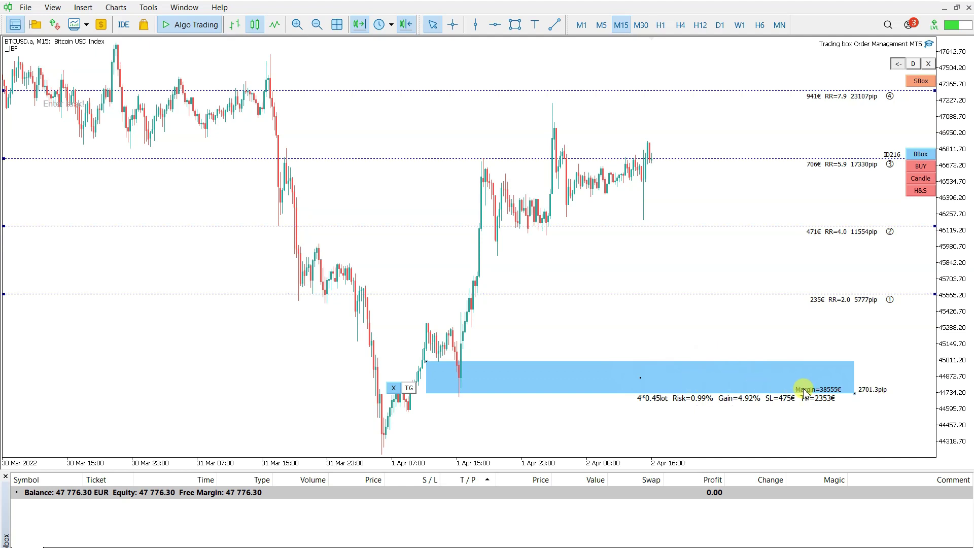
left_click_drag(426, 361, 409, 326)
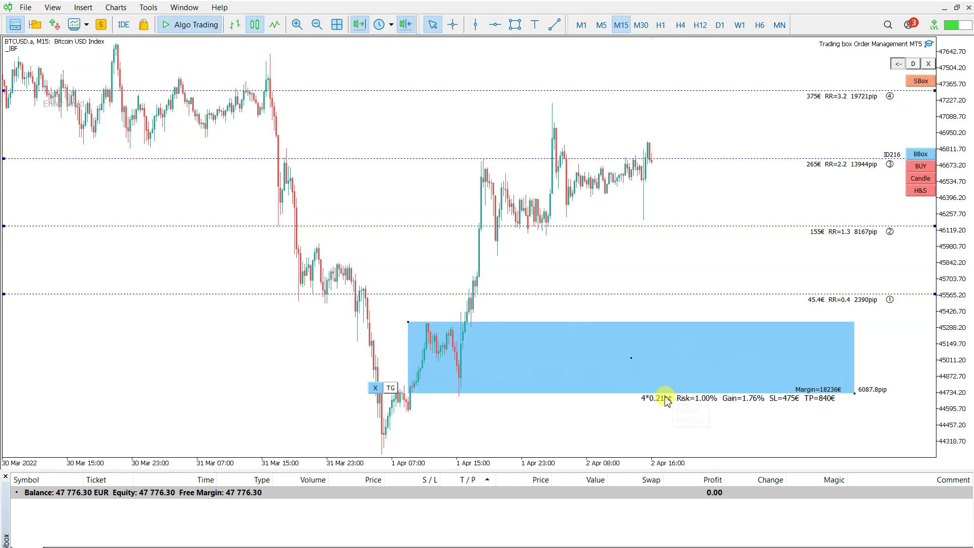
left_click_drag(408, 322, 407, 381)
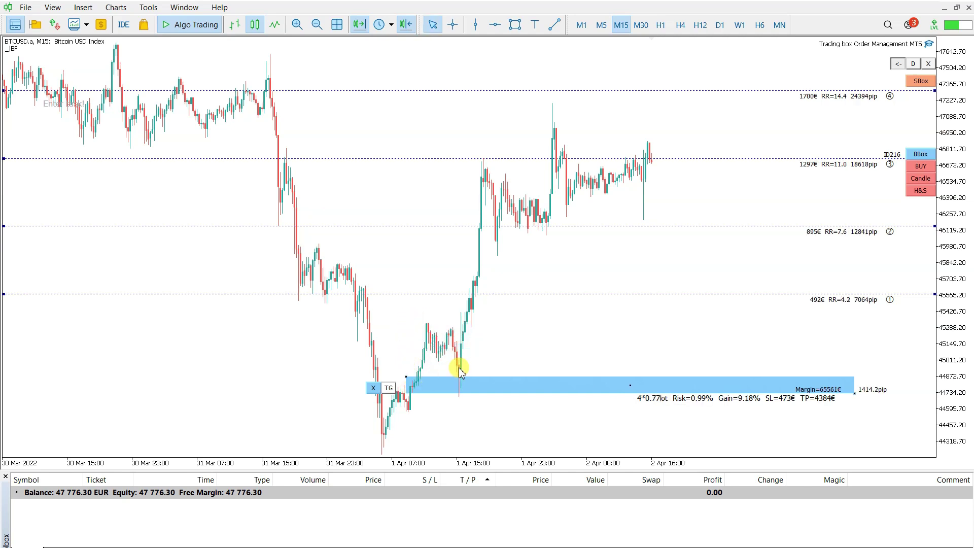
Activate the BUY order for the box, examine the free margin, and enlarge the box to about 4154 pips.
left_click(921, 167)
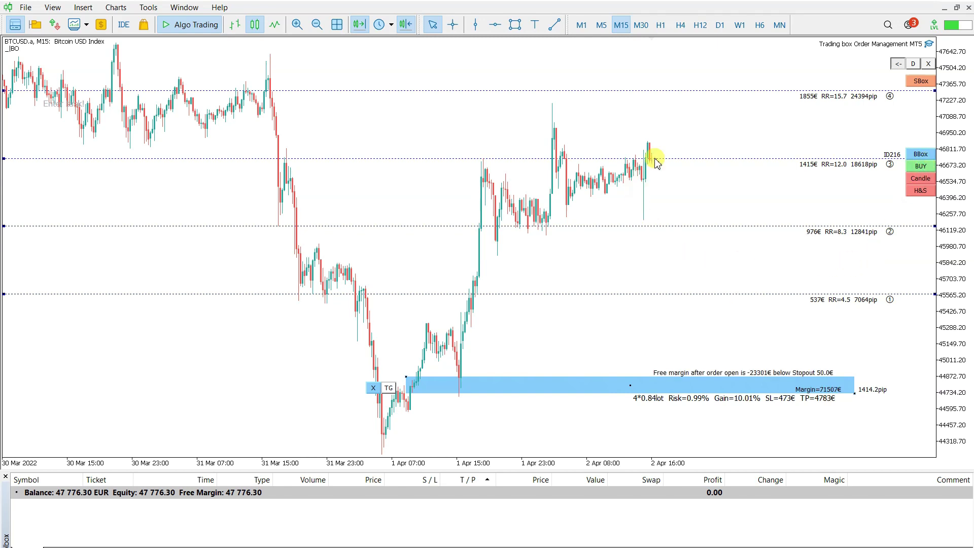
left_click_drag(654, 161, 705, 378)
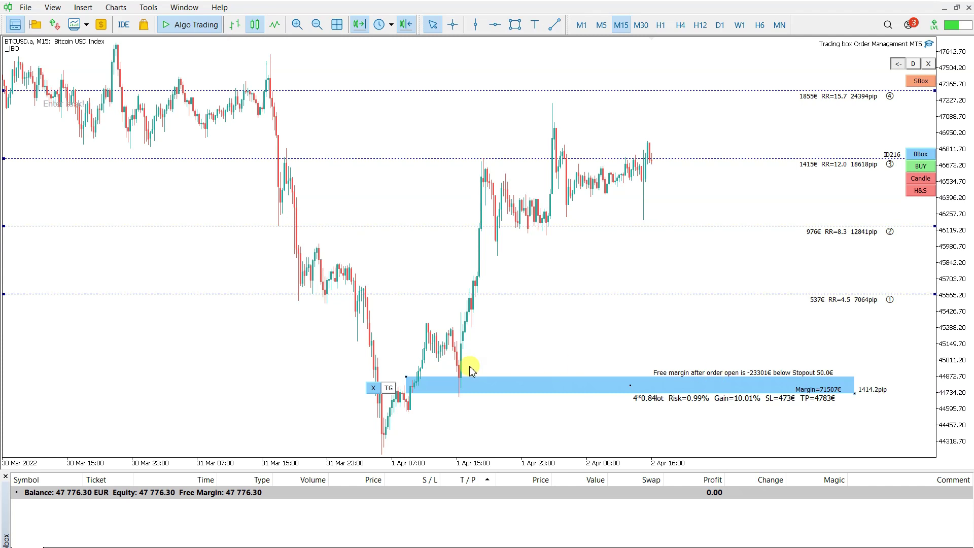
left_click_drag(409, 382, 410, 349)
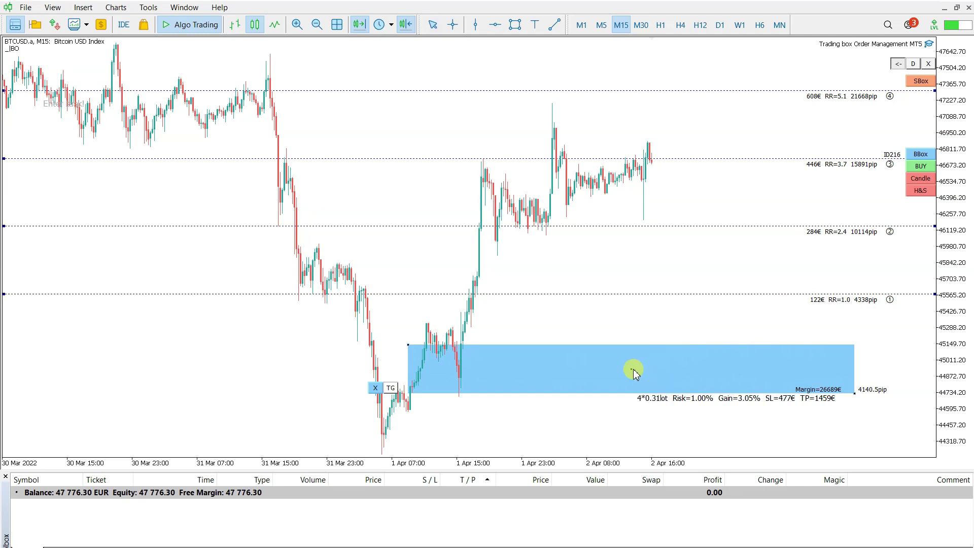
left_click_drag(634, 372, 634, 366)
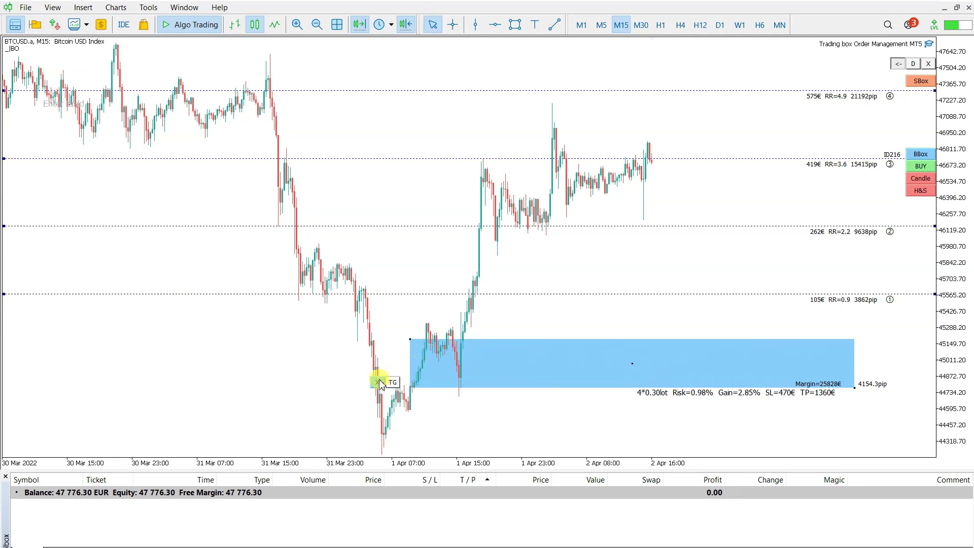
Reduce the buy box to a single order and move it up over the current price to open the buy trade.
mouse_move(379, 381)
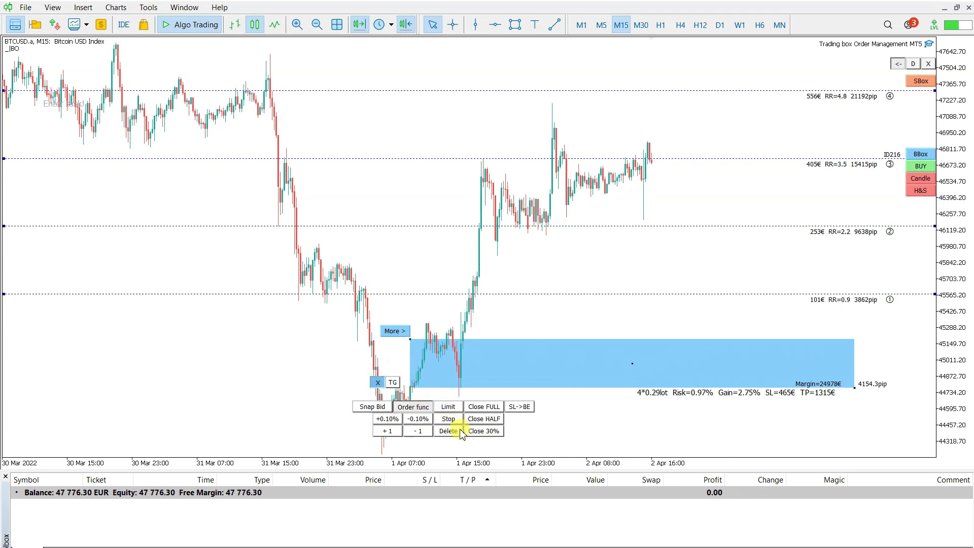
left_click(426, 433)
left_click(426, 433)
left_click(427, 434)
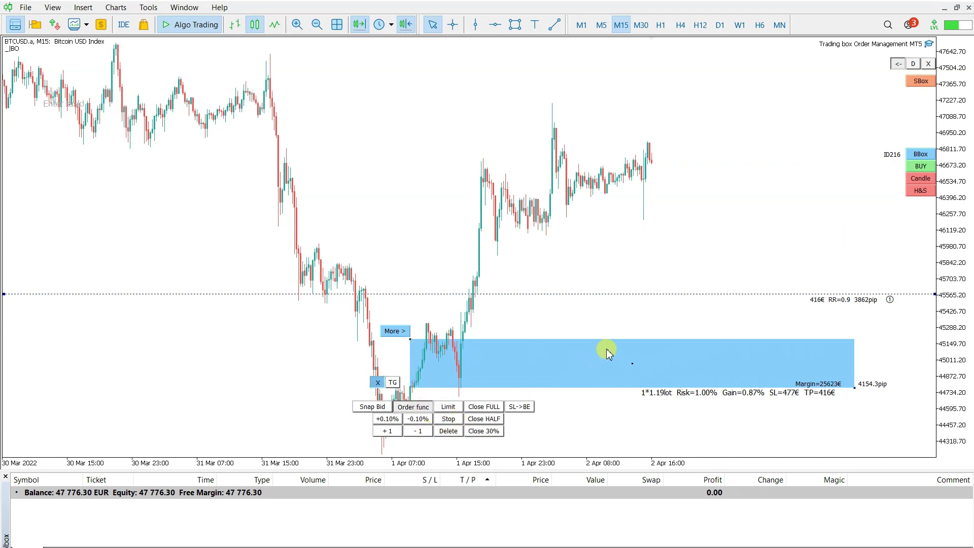
left_click_drag(634, 364, 644, 173)
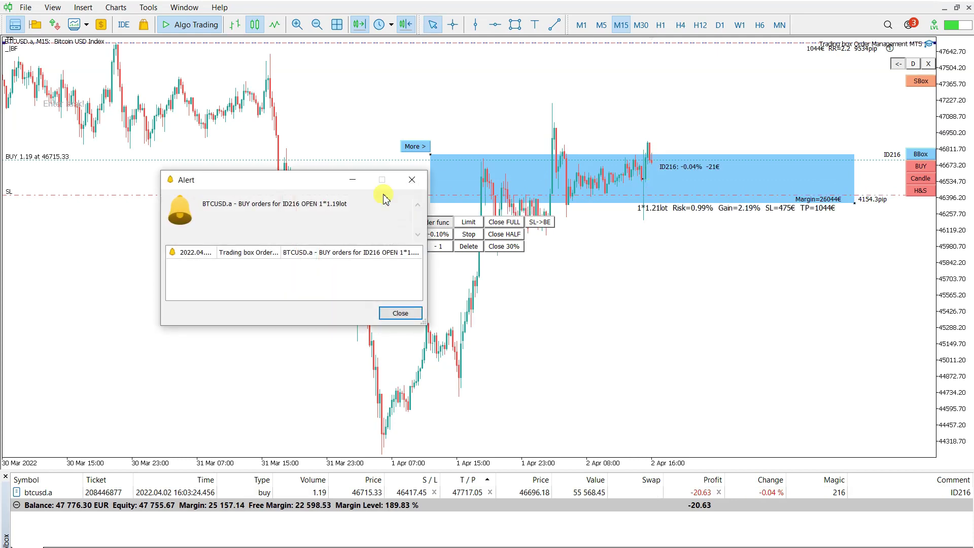
left_click(409, 180)
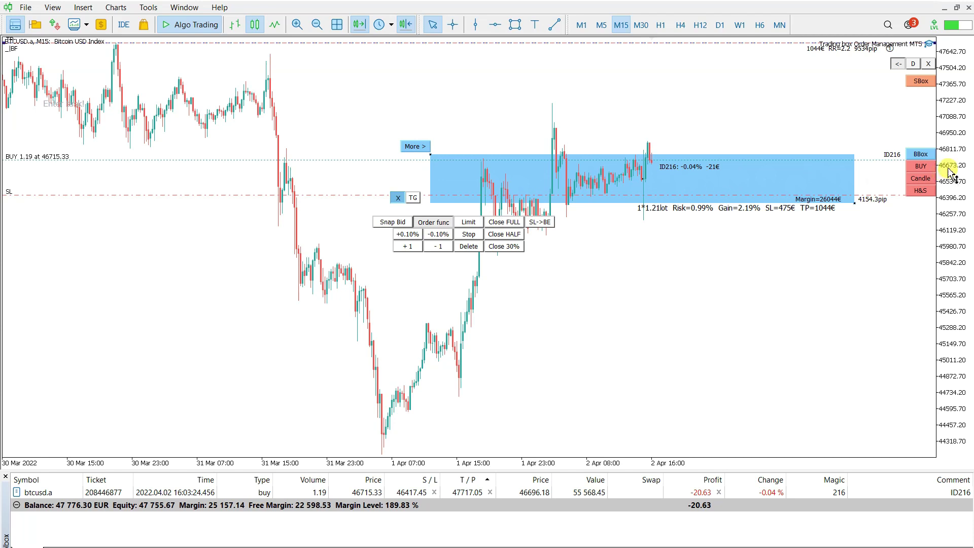
Try to open a second buy order with the box slightly lowered at the current price, and read the resulting alert.
mouse_move(648, 182)
left_mouse_down()
mouse_move(646, 248)
mouse_move(646, 188)
left_mouse_up()
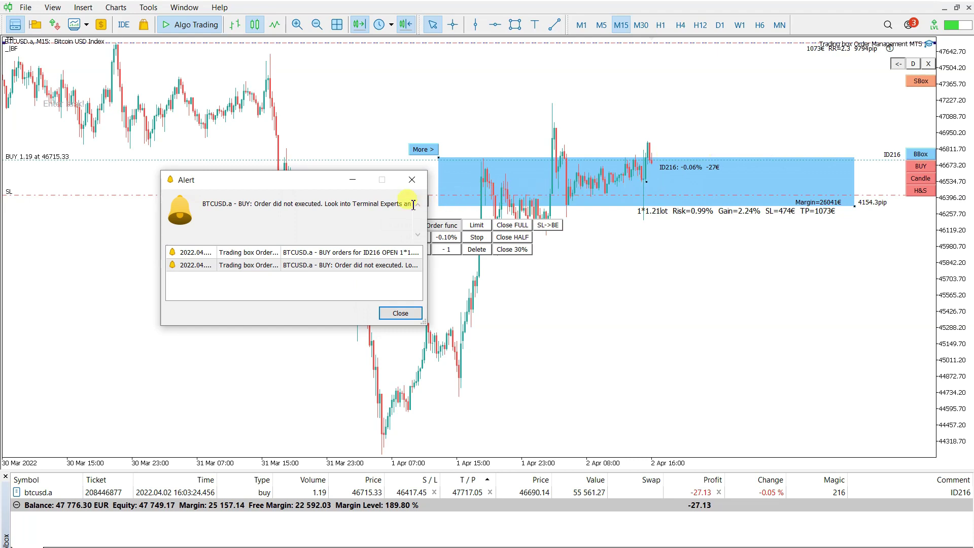
left_click_drag(283, 204, 323, 203)
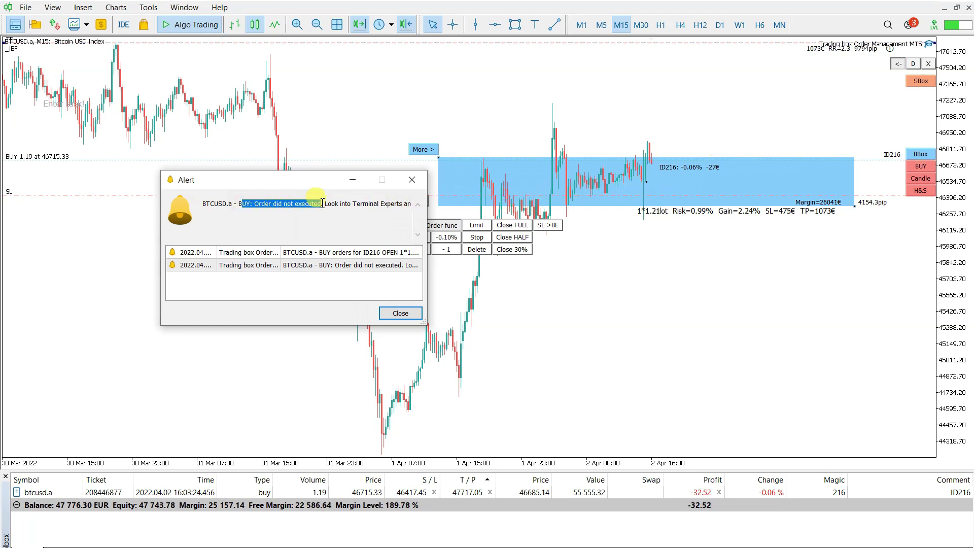
left_click(412, 179)
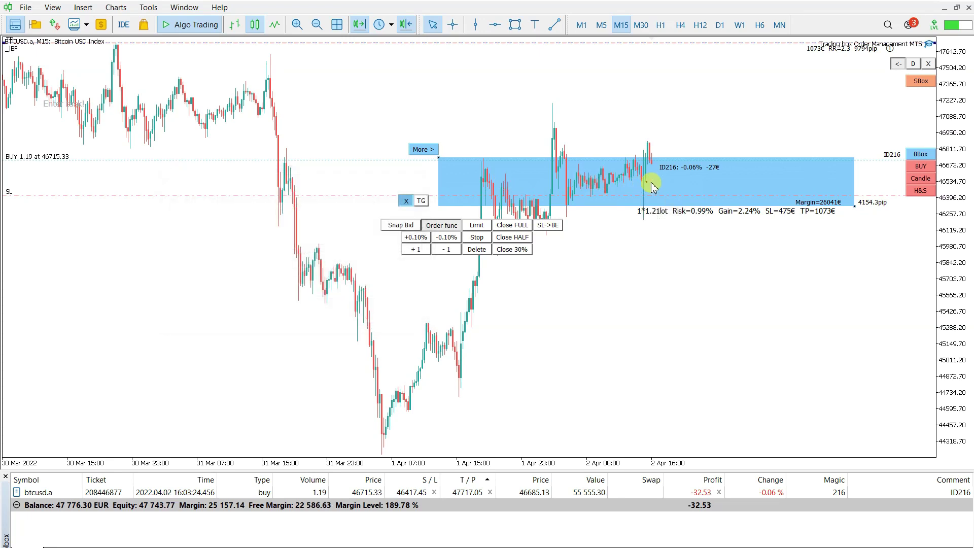
Move the buy box below the price to about 45703–46119, reactivate its BUY order, and compare free margin with the box's required margin.
left_click_drag(646, 182, 642, 255)
left_click(921, 166)
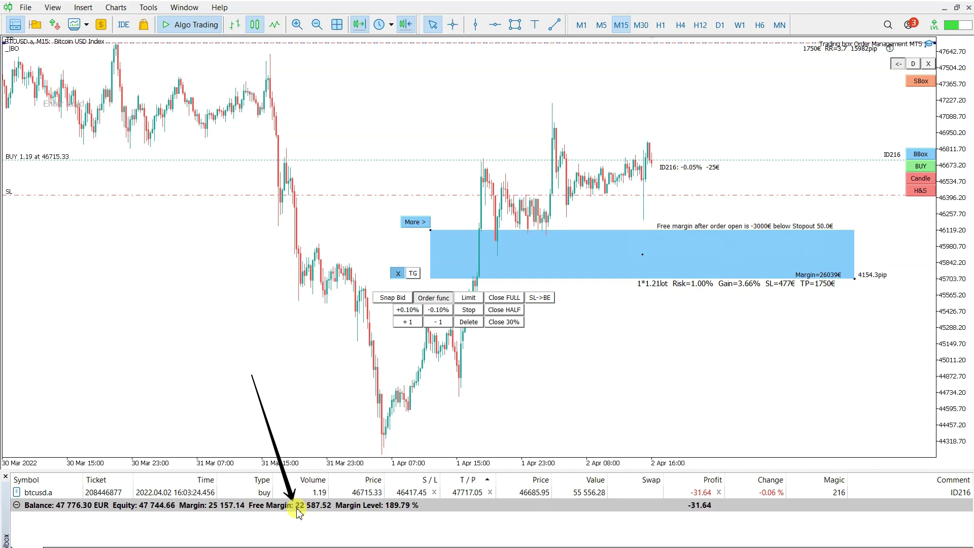
mouse_move(298, 510)
left_mouse_down()
mouse_move(450, 448)
mouse_move(771, 348)
mouse_move(823, 280)
left_mouse_up()
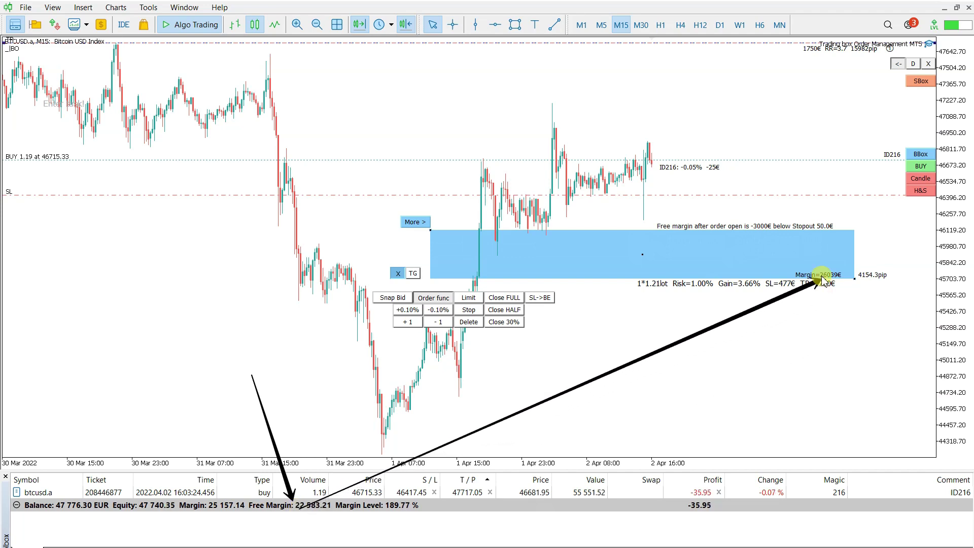
left_click_drag(613, 320, 638, 294)
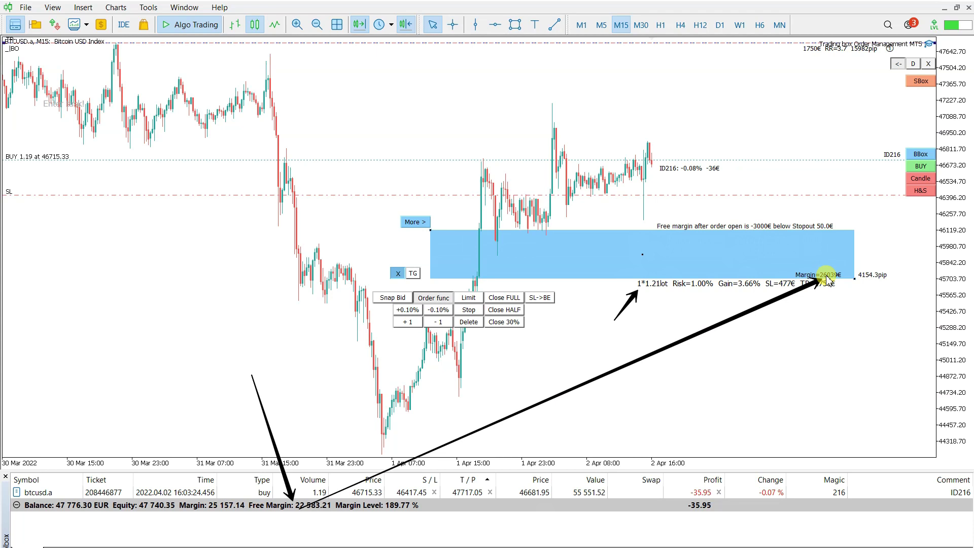
left_click_drag(829, 242, 834, 275)
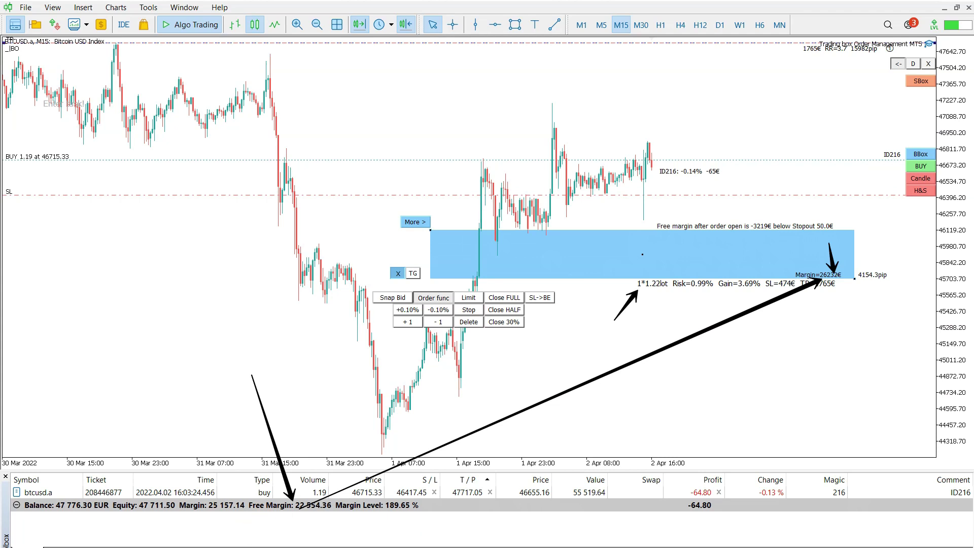
Close the open buy position in full, dismiss the alert, and delete the buy box from the chart.
left_click(501, 299)
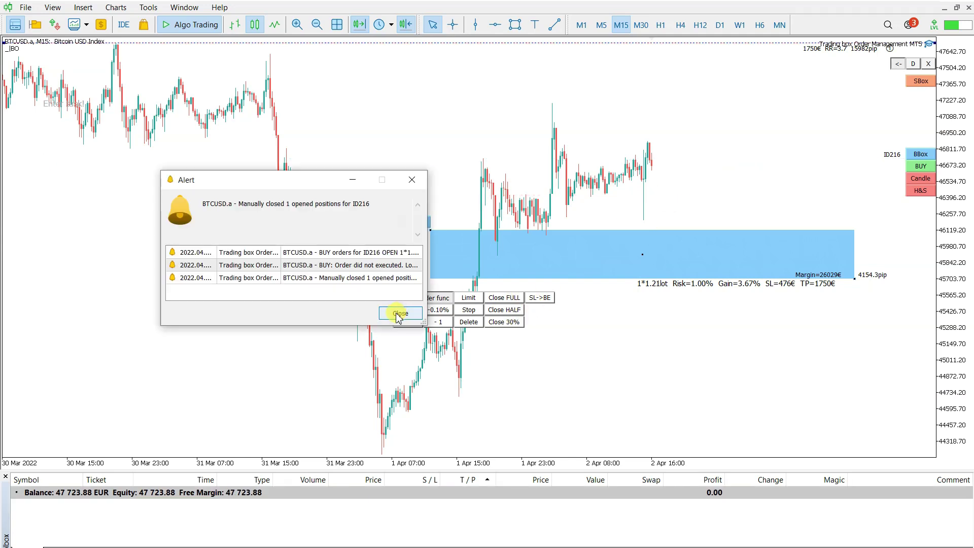
left_click(401, 312)
right_click(430, 237)
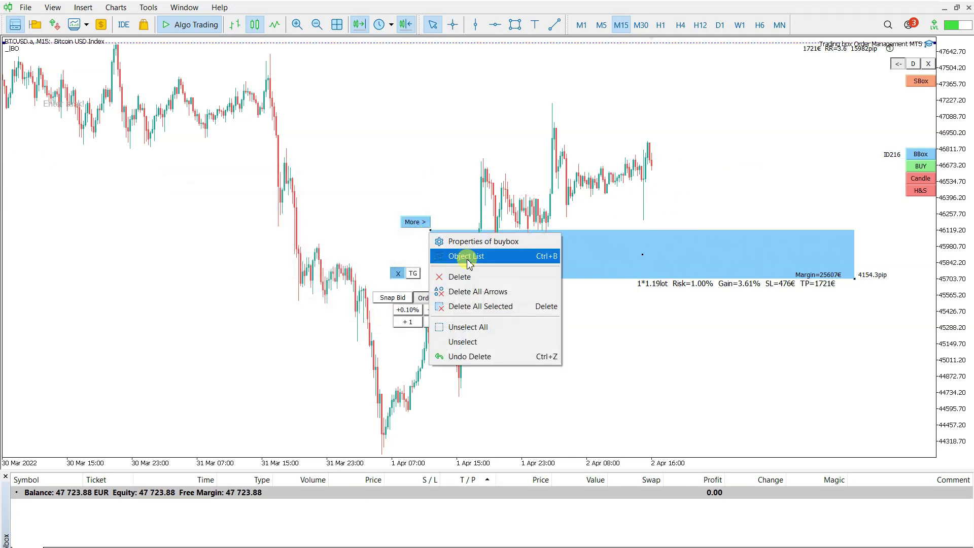
left_click(465, 264)
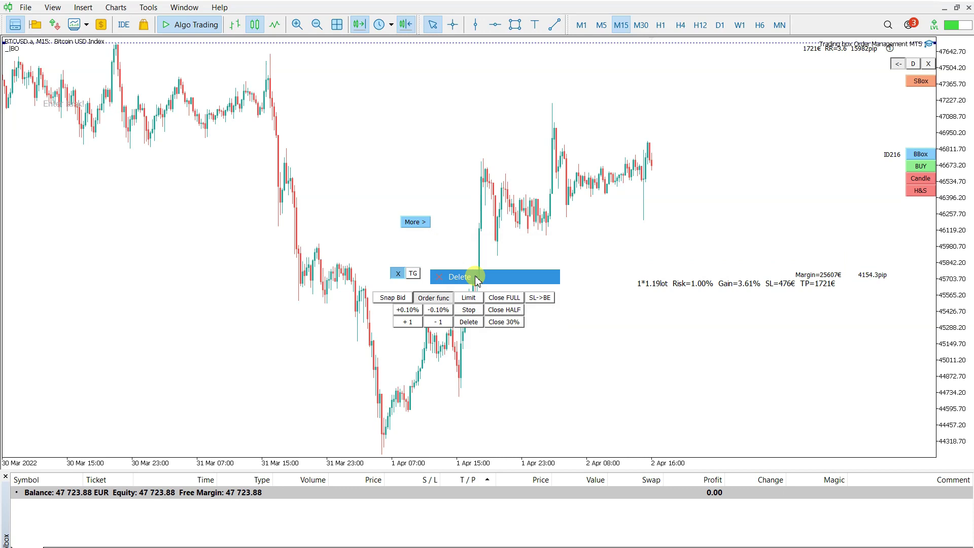
Add a sell box over the current price, show its extra controls, and snap its entry edge to the bid.
left_click(921, 82)
left_click_drag(857, 151, 856, 169)
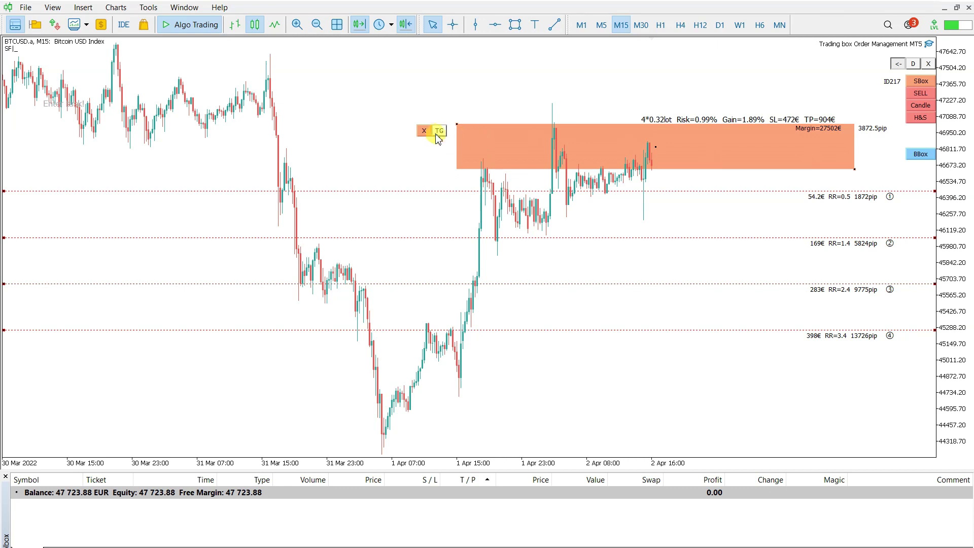
left_click(438, 133)
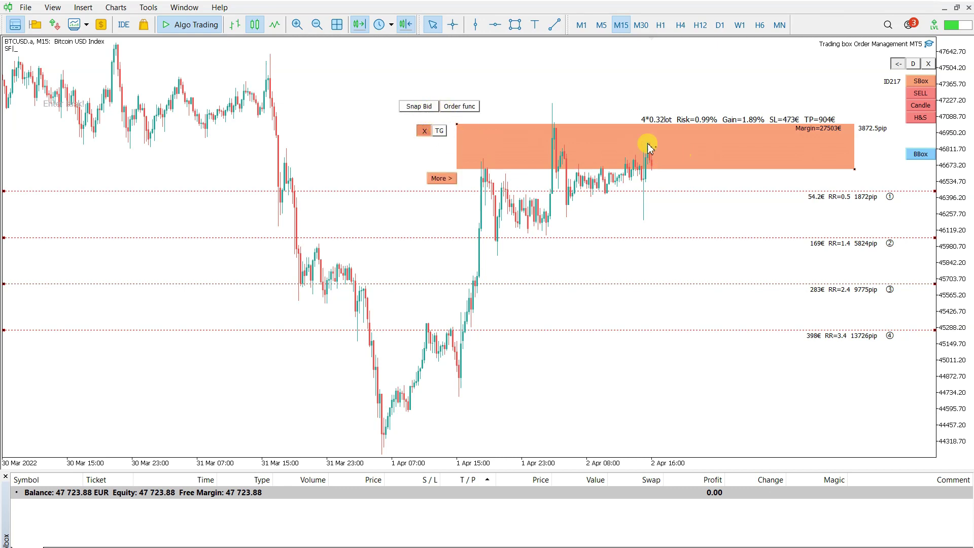
left_click(420, 107)
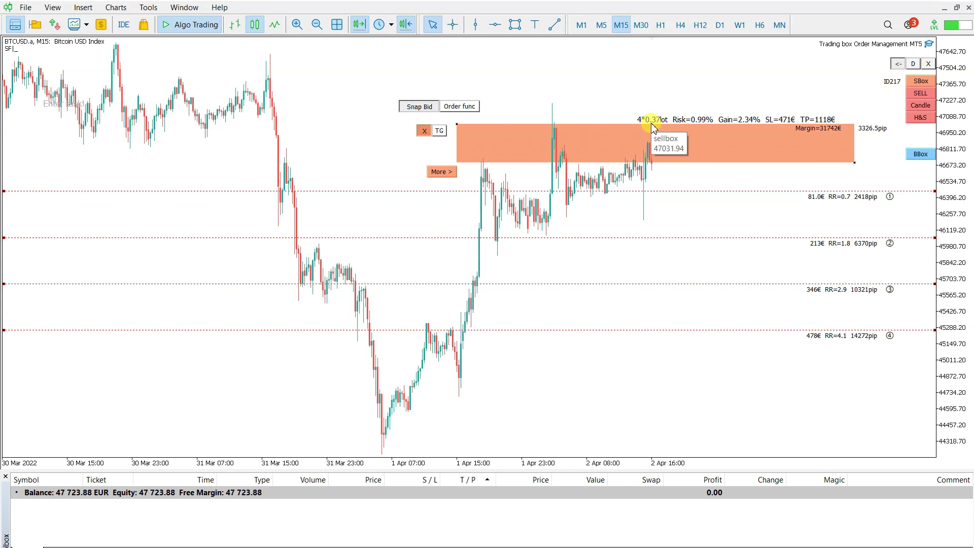
left_click_drag(652, 125, 709, 125)
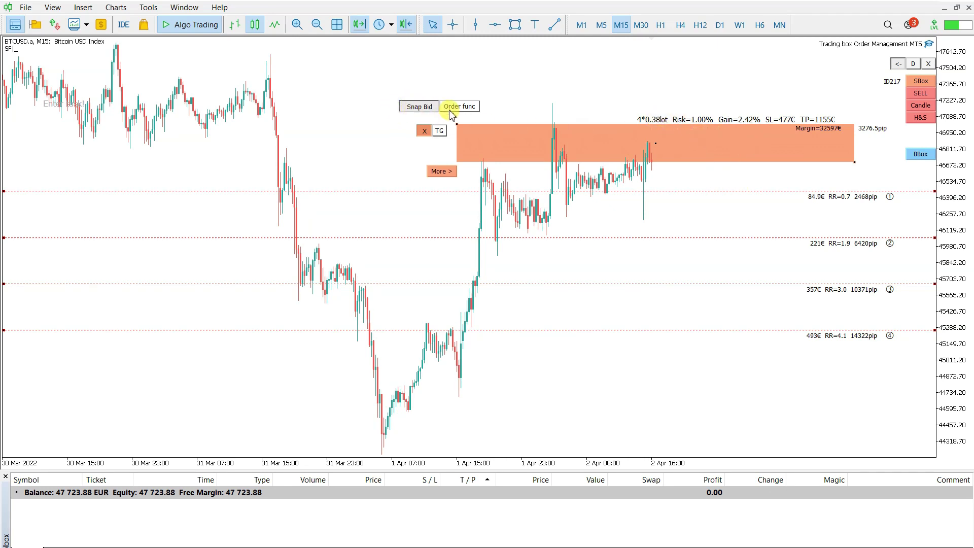
Try to open the sell box's orders, and read and dismiss the resulting alert.
left_click(922, 94)
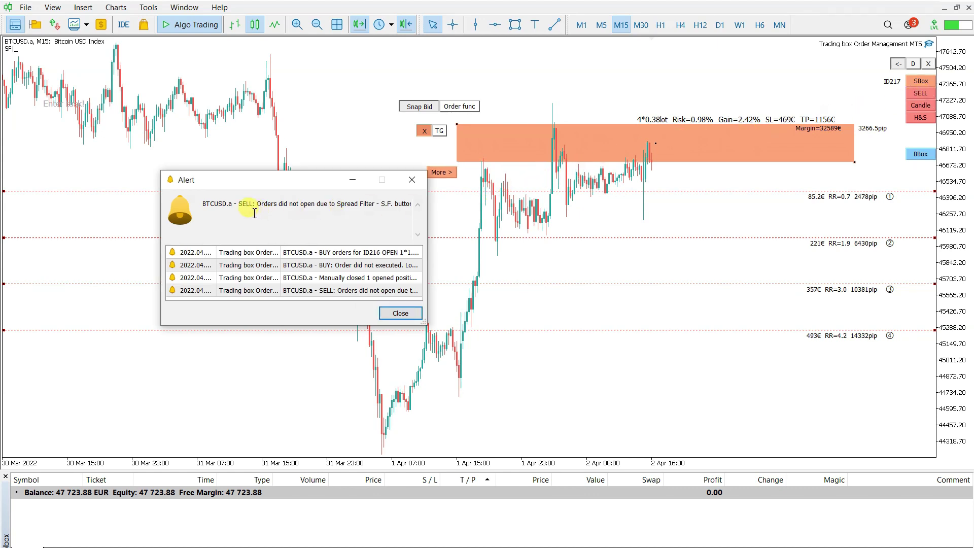
left_click_drag(291, 204, 330, 202)
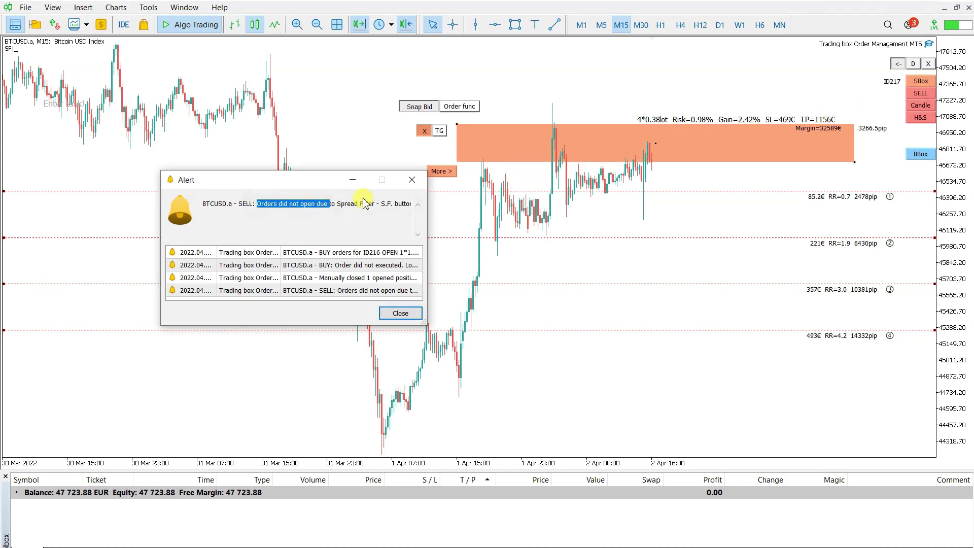
left_click(412, 179)
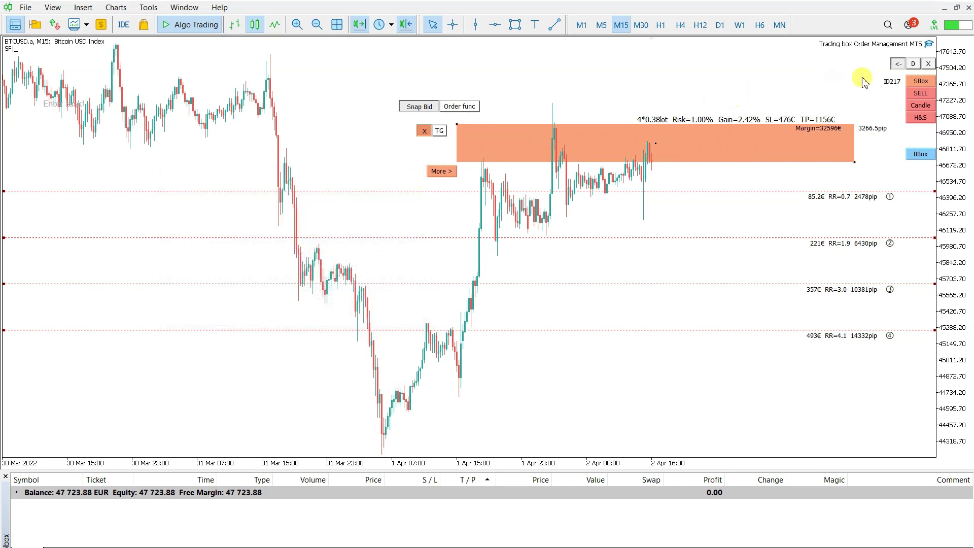
Show the tool's spread filter settings and set the spread filter to 300 pips.
left_click(898, 63)
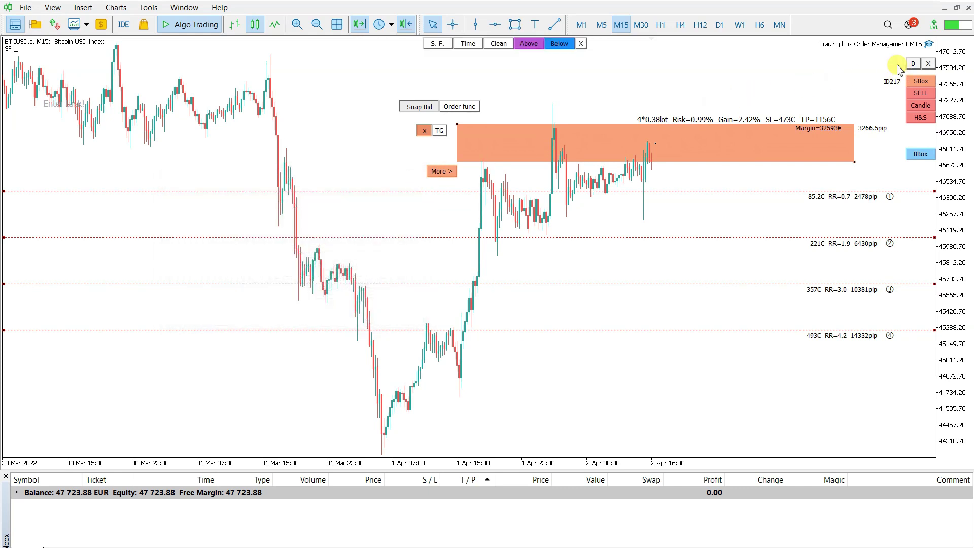
left_click(445, 46)
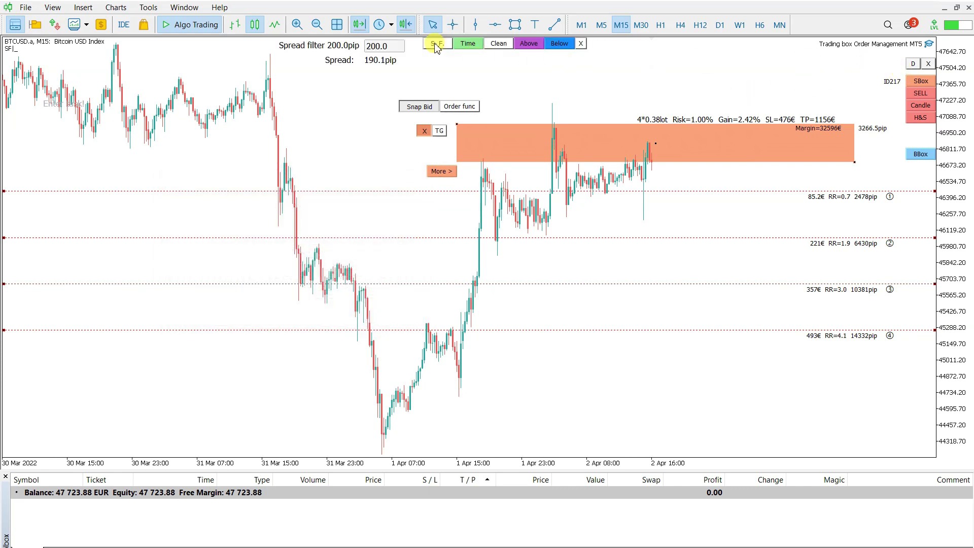
left_click(378, 49)
double_click(377, 47)
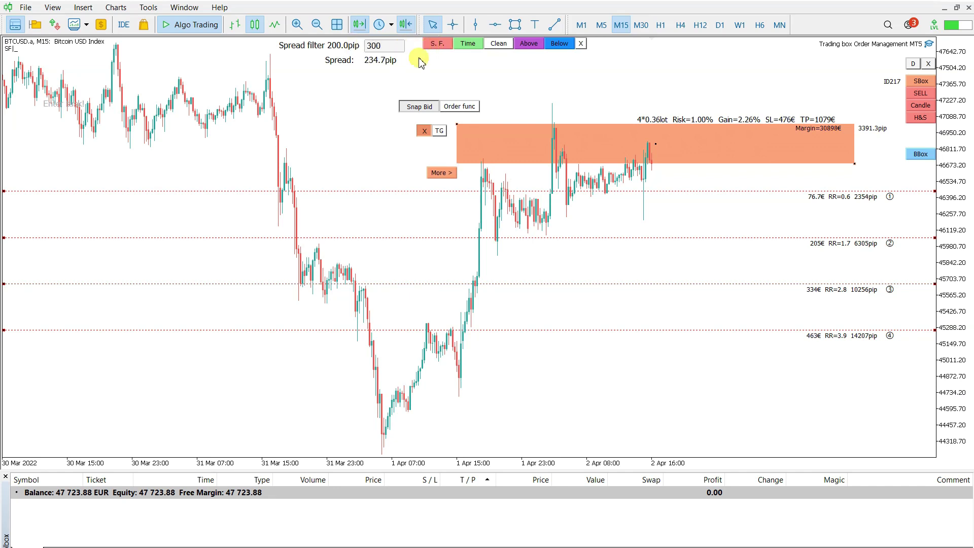
key("Return")
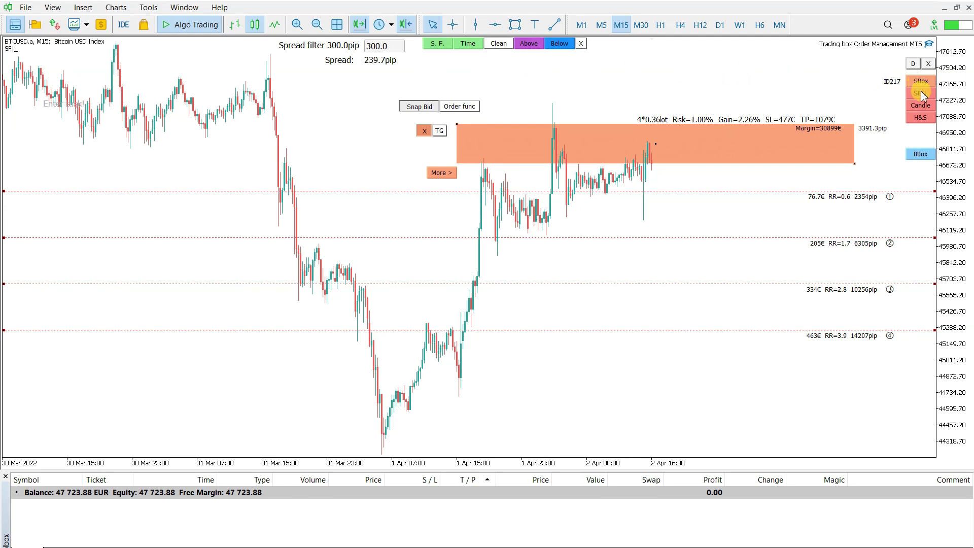
Open the sell box's four 0.36-lot sell orders and dismiss the alert.
left_click(922, 96)
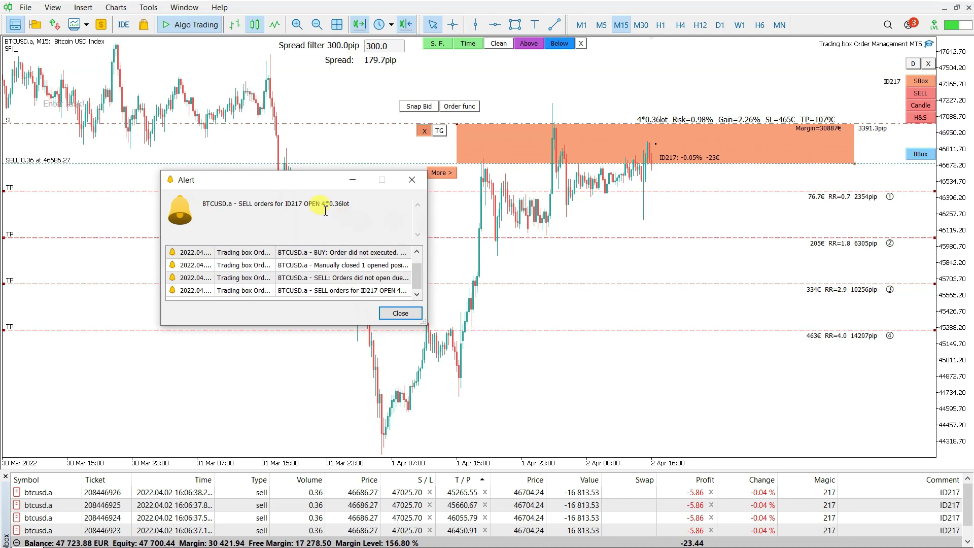
left_click(400, 313)
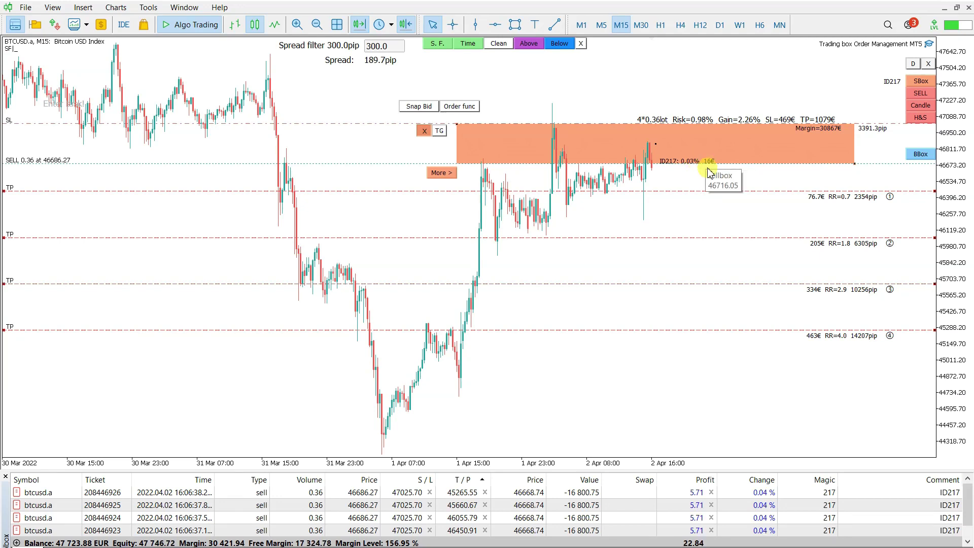
Close half the volume of the sell box's open positions, and after that close the remainder in full, dismissing each alert.
left_click(453, 108)
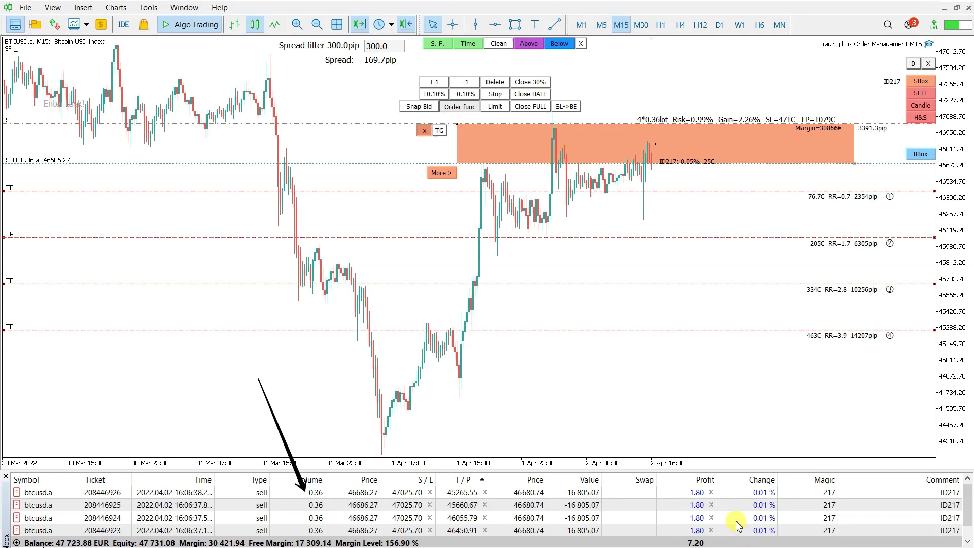
left_click(539, 96)
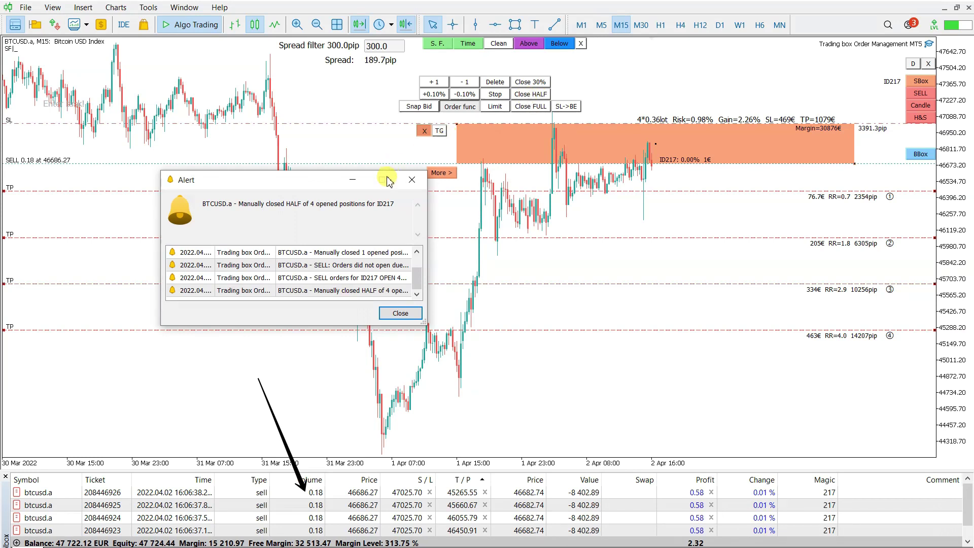
left_click(412, 180)
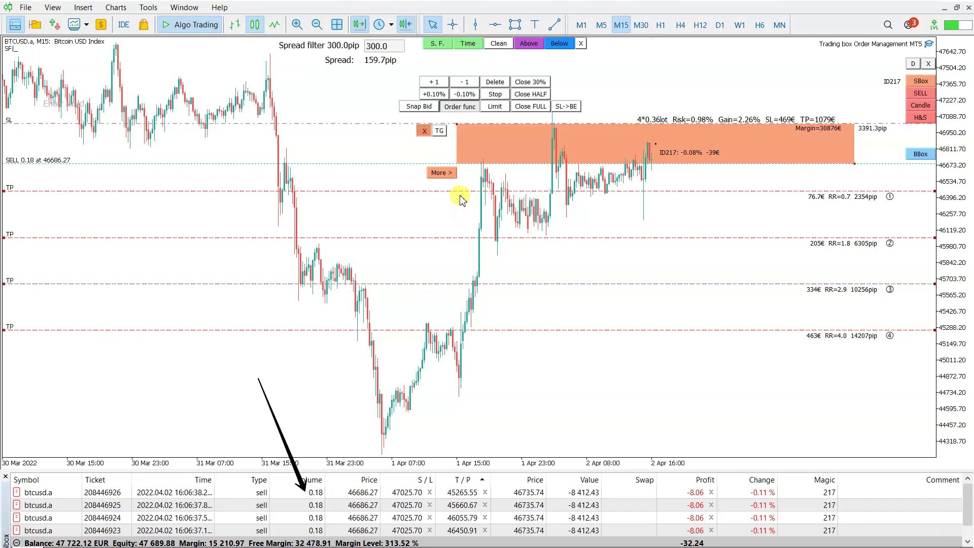
left_click(537, 108)
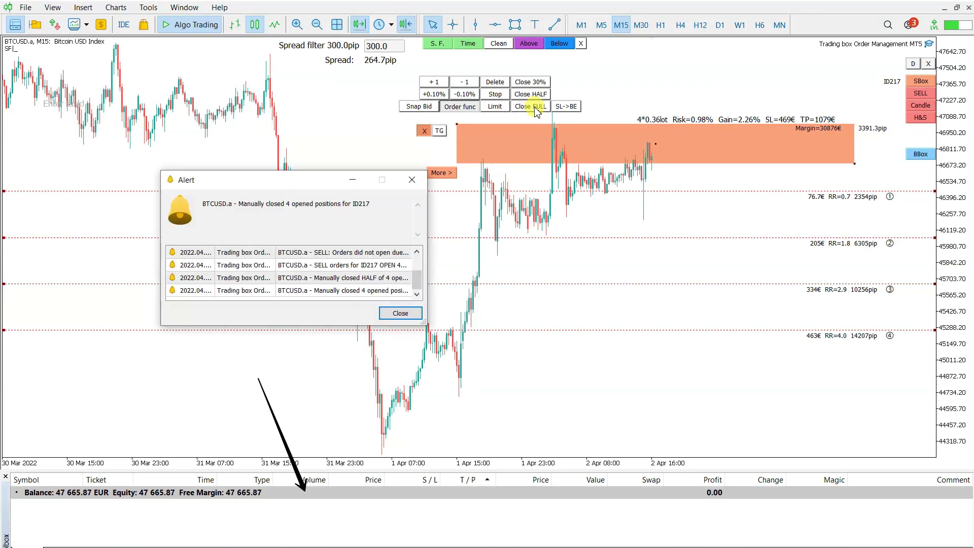
left_click(400, 315)
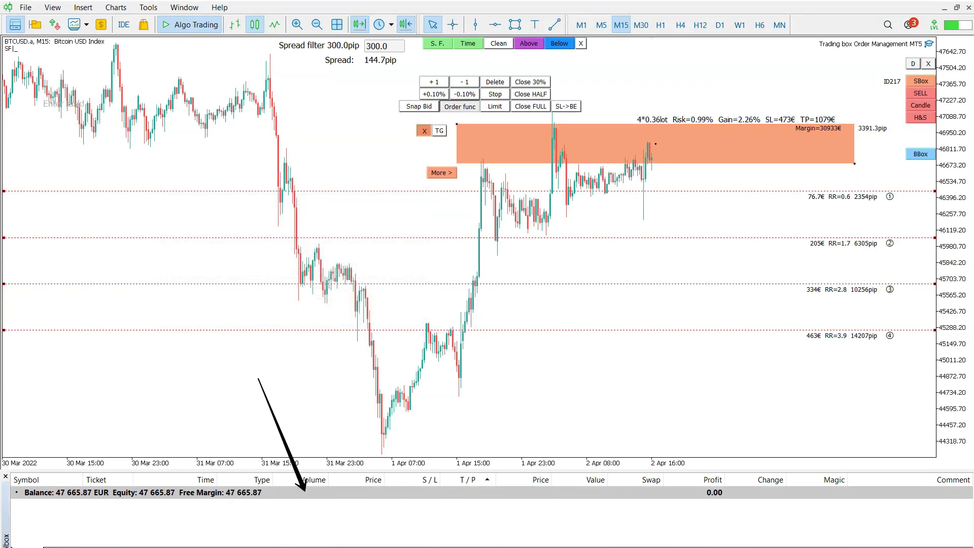
Turn off the Place hard stoploss option in the trading box tool's input settings and apply the change.
left_click(929, 44)
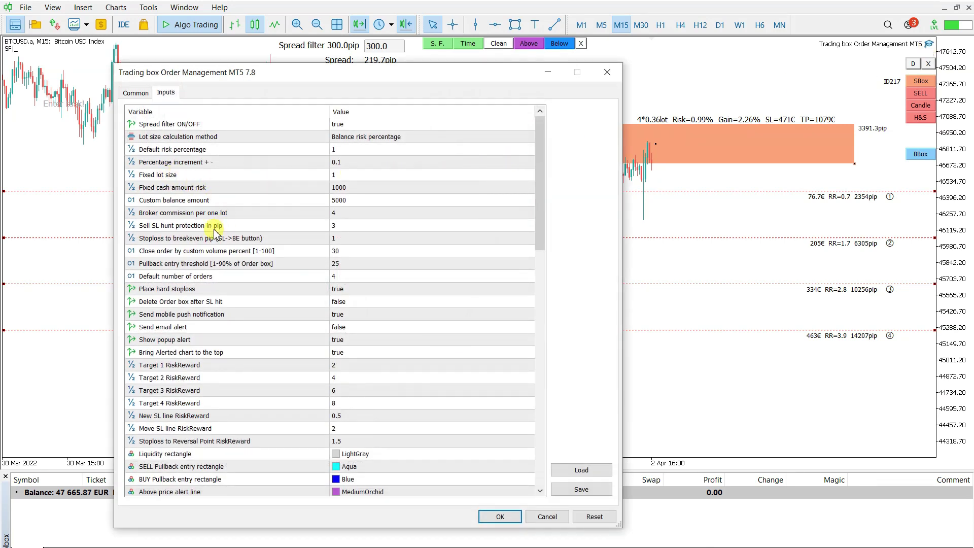
left_click(174, 301)
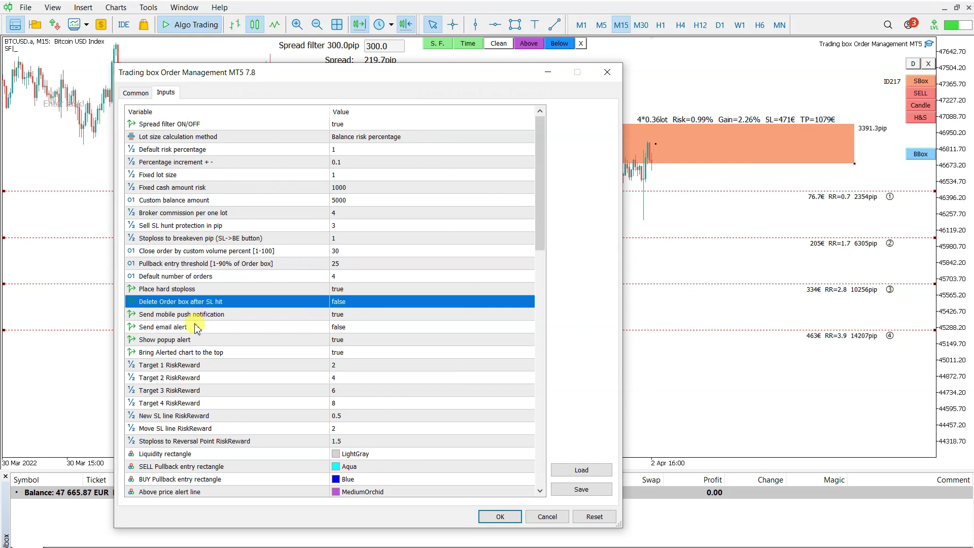
left_click(193, 329)
left_click(181, 290)
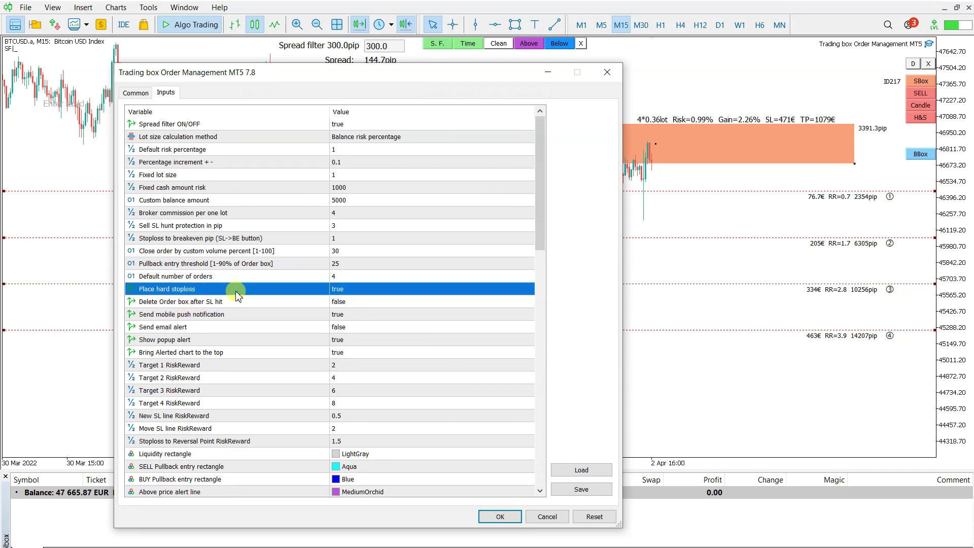
left_click(500, 517)
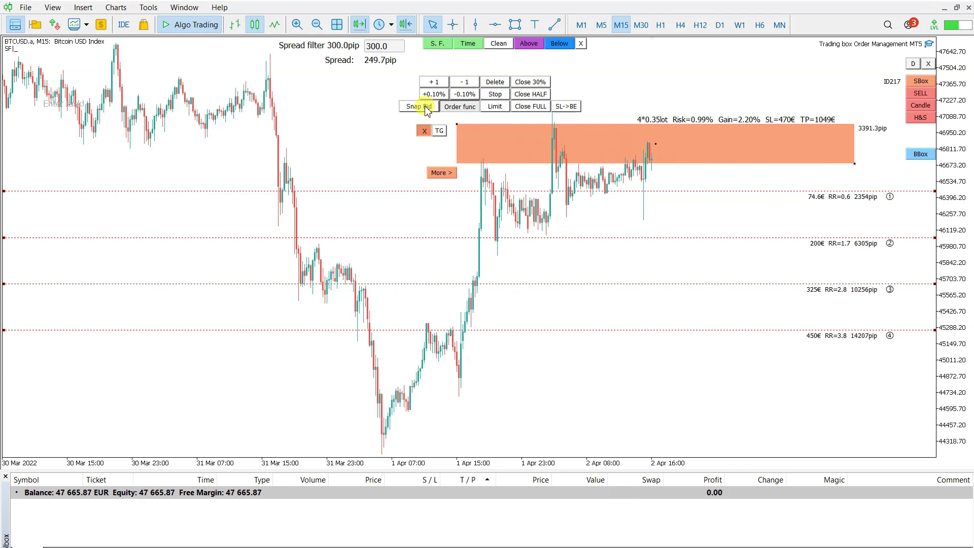
Snap the sell box to the bid, open its four 0.43-lot sell orders without a stop loss, and dismiss the alert.
left_click(425, 106)
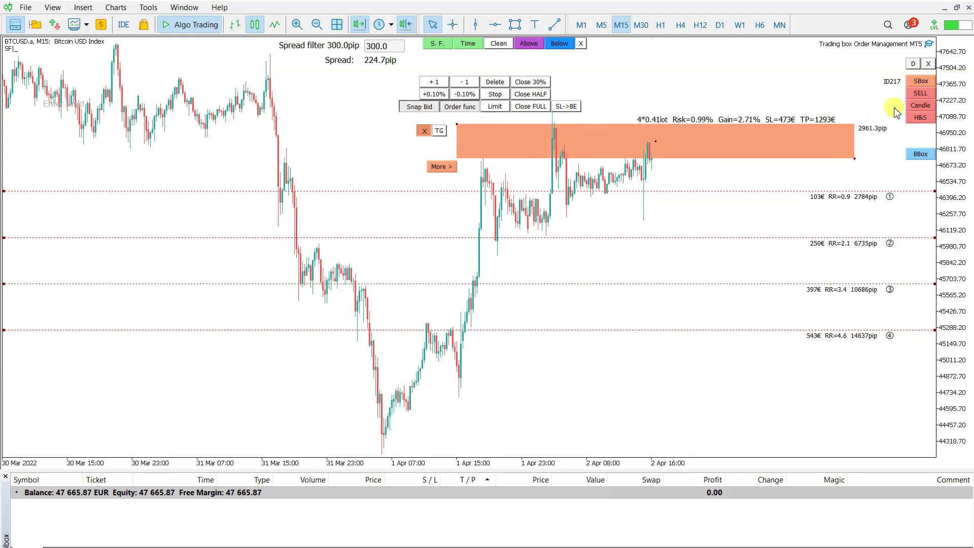
left_click(921, 93)
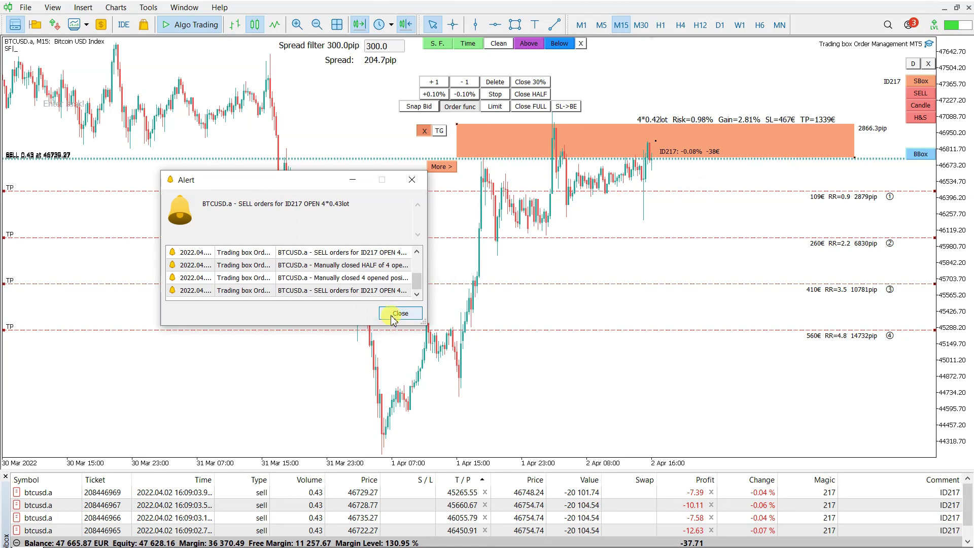
left_click(395, 315)
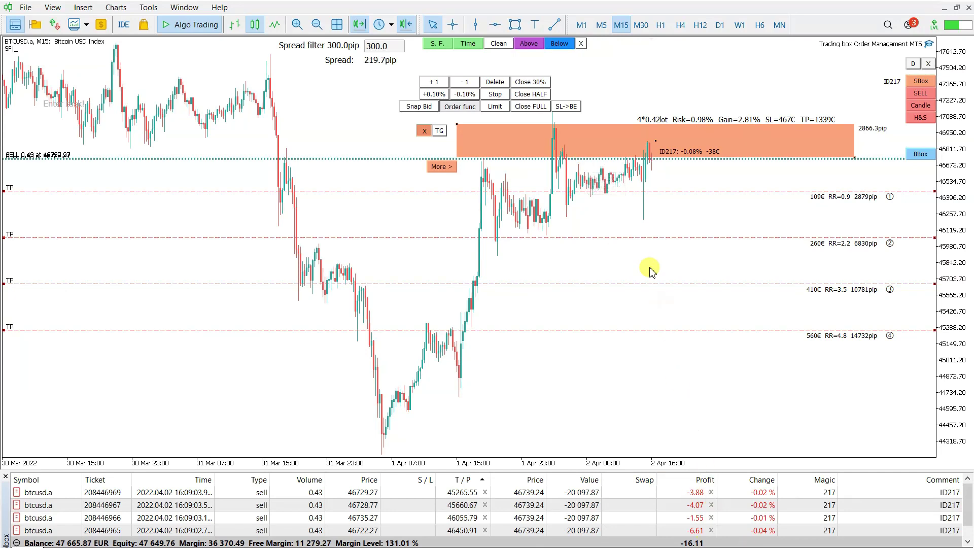
left_click_drag(600, 60, 615, 129)
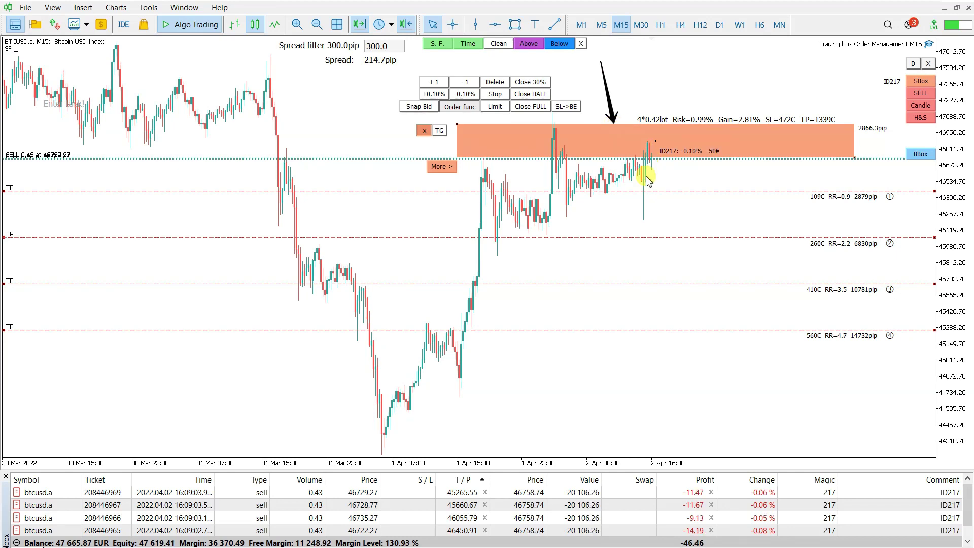
left_click_drag(654, 198, 666, 161)
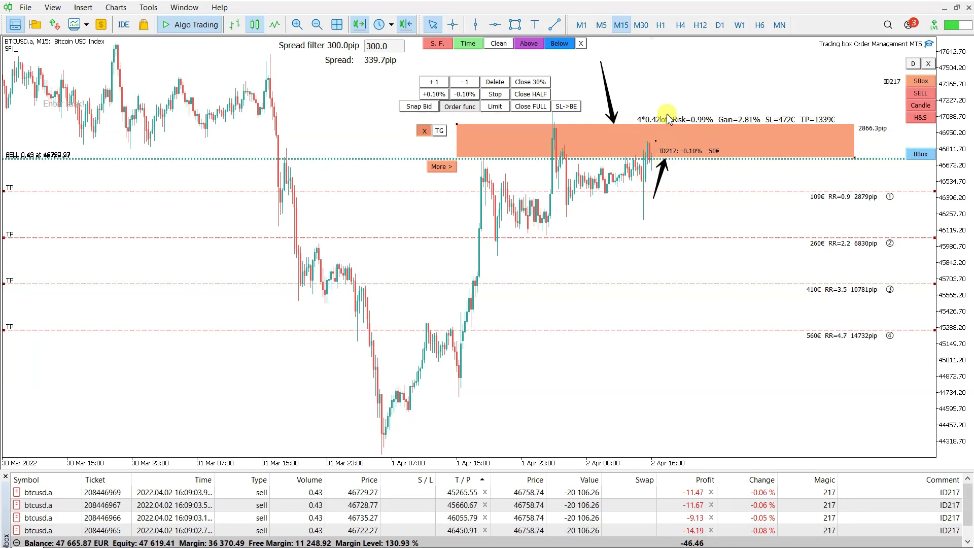
left_click_drag(692, 75, 702, 123)
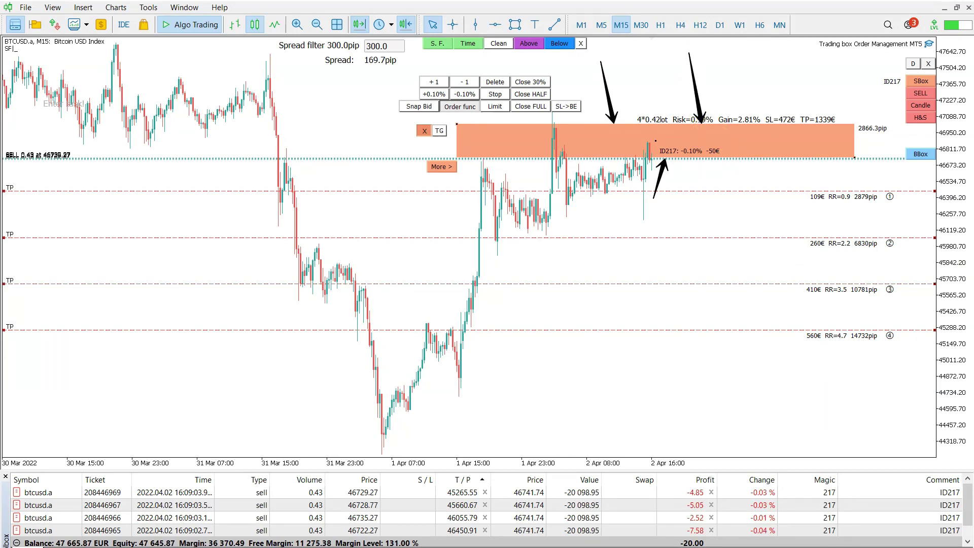
key("Escape")
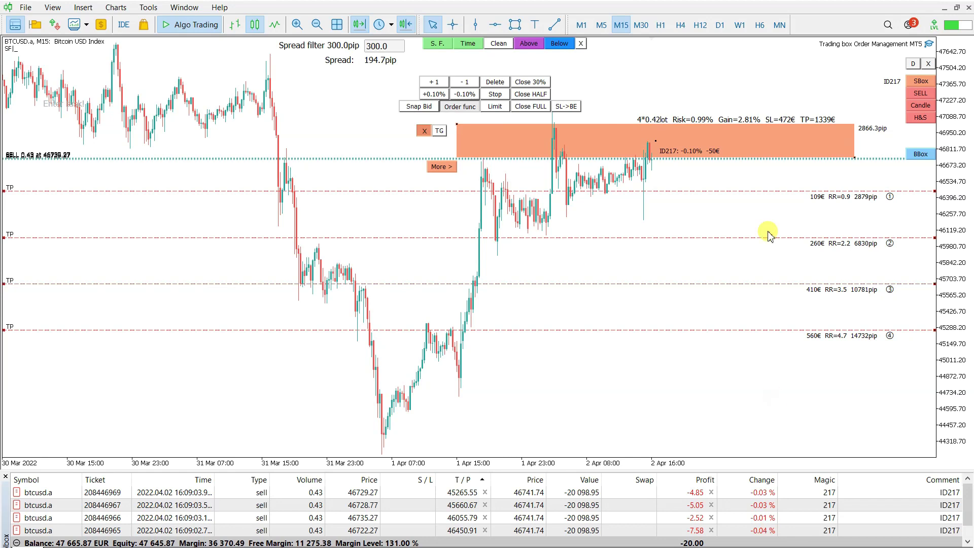
Close all four open sell positions of the sell box in full.
left_click(540, 108)
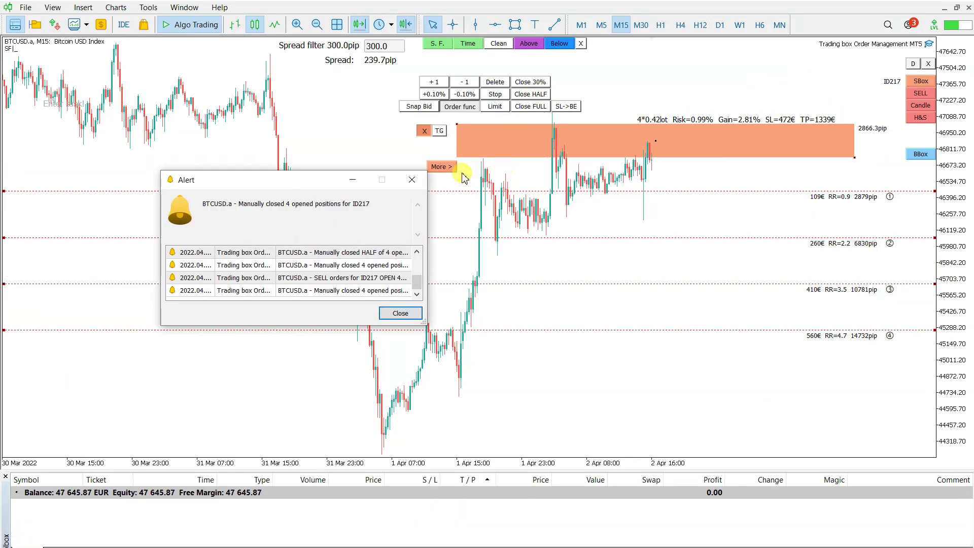
Turn on Place hard stoploss and edit the Sell SL hunt protection distance in the trading box tool's input settings, applying the changes.
key("Escape")
left_click(930, 44)
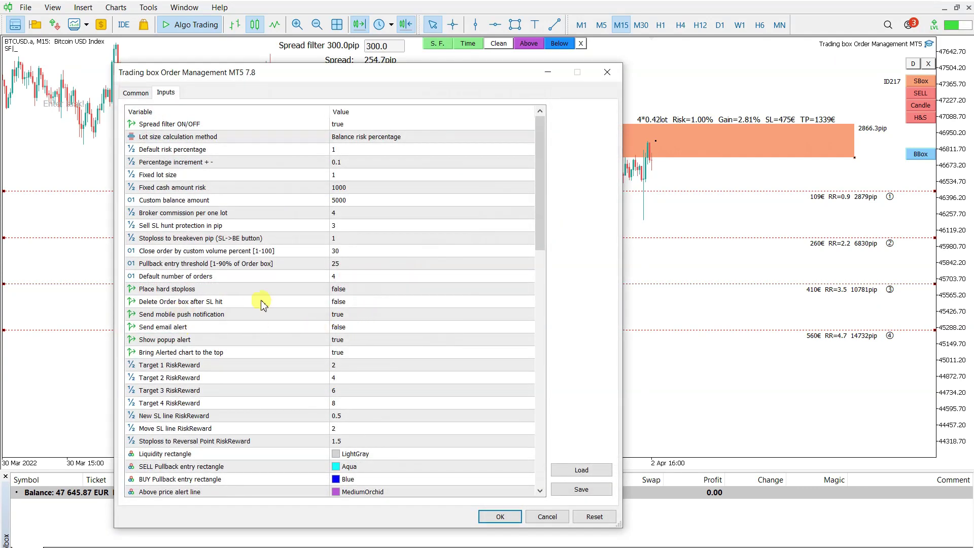
double_click(339, 289)
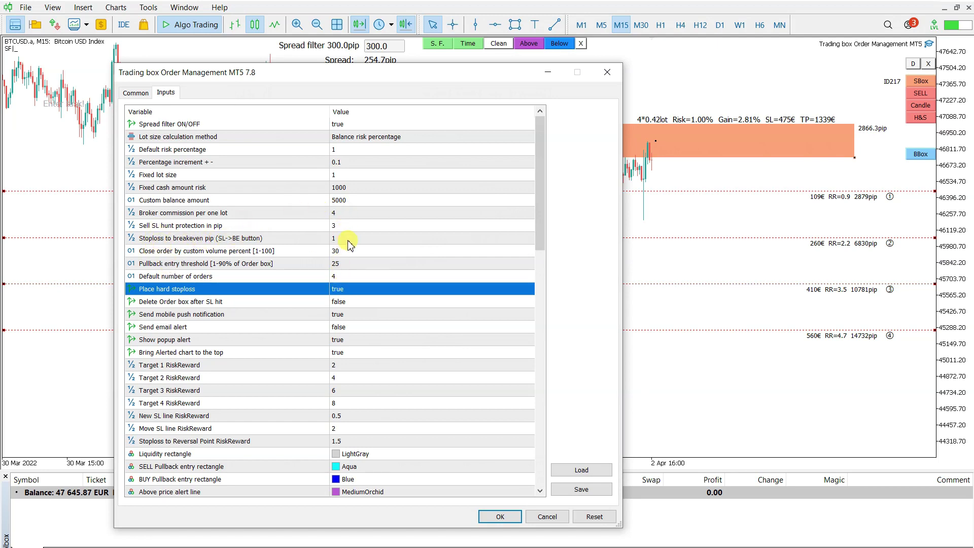
double_click(341, 227)
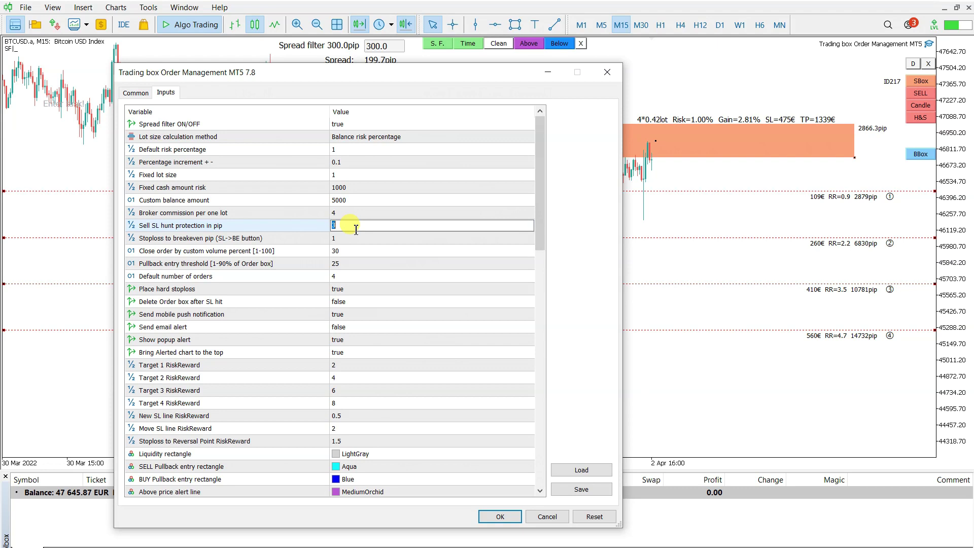
key("Return")
Open the sell box's four 0.40-lot sell orders with a hard stop loss and dismiss the alert.
left_click(921, 93)
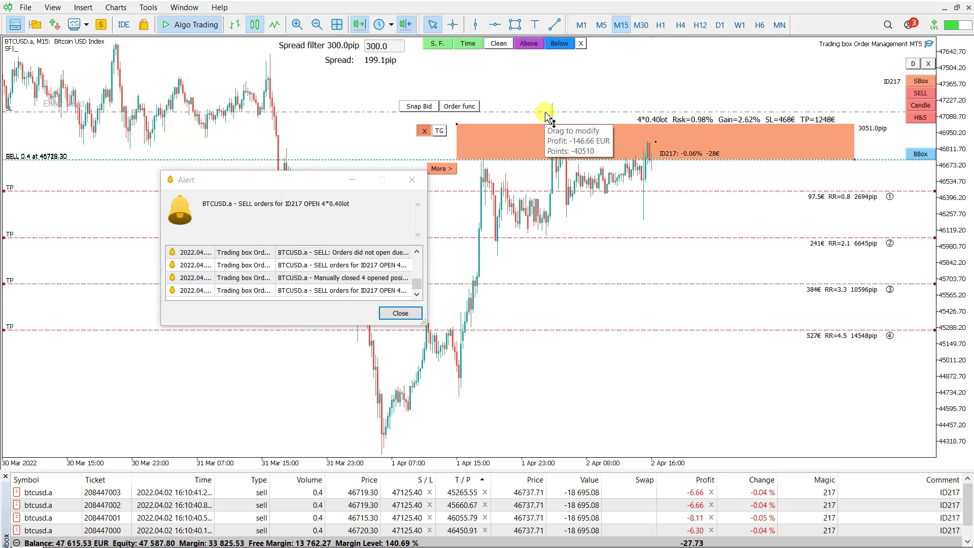
key("Escape")
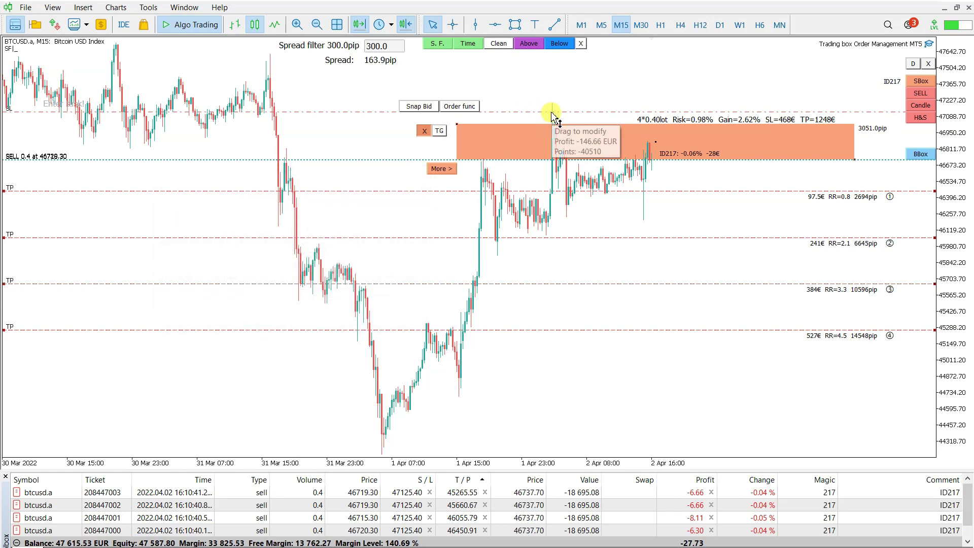
Measure the distance between the sell box's upper edge and the stop-loss line with the crosshair.
left_click(454, 24)
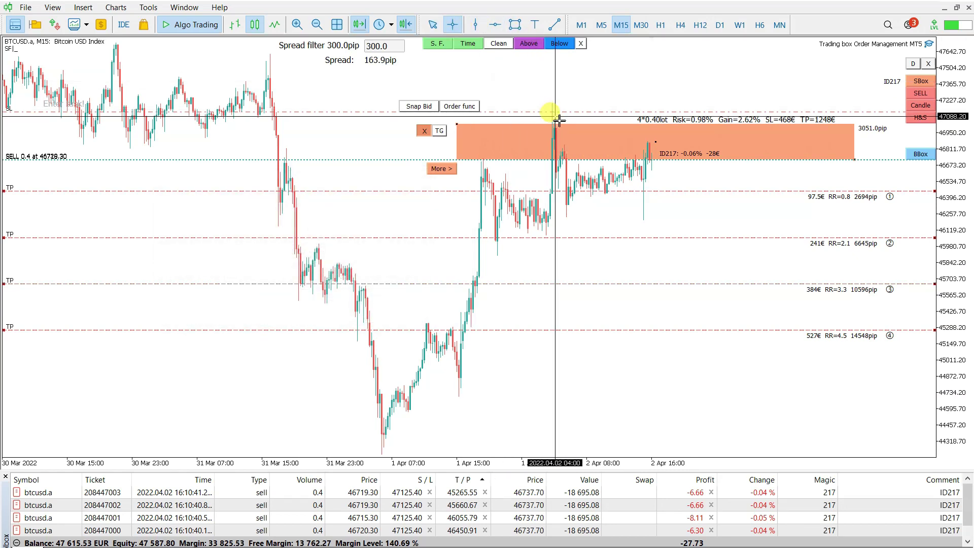
left_click_drag(563, 124, 569, 111)
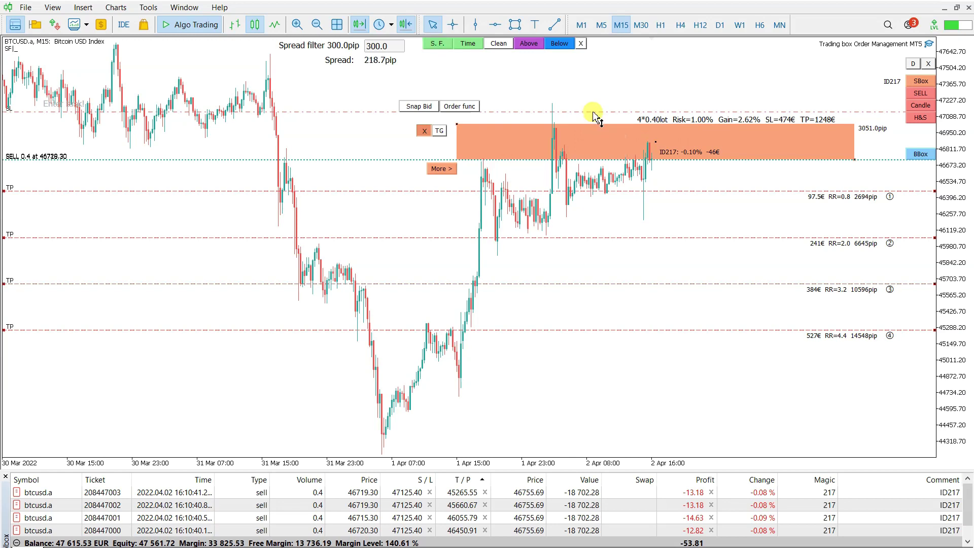
mouse_move(532, 111)
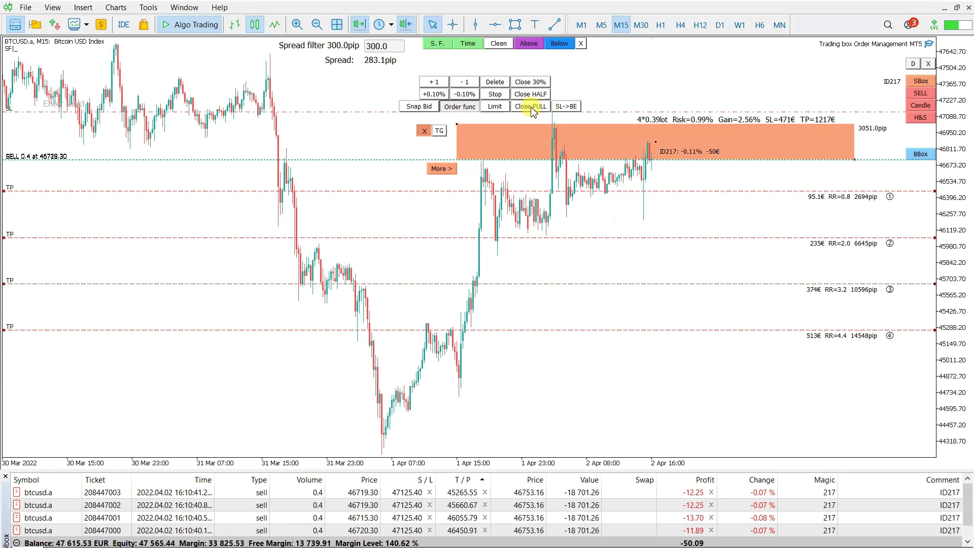
Enable Move SL for the sell box and move its New SL line up inside the box to about 46915.
left_click(451, 170)
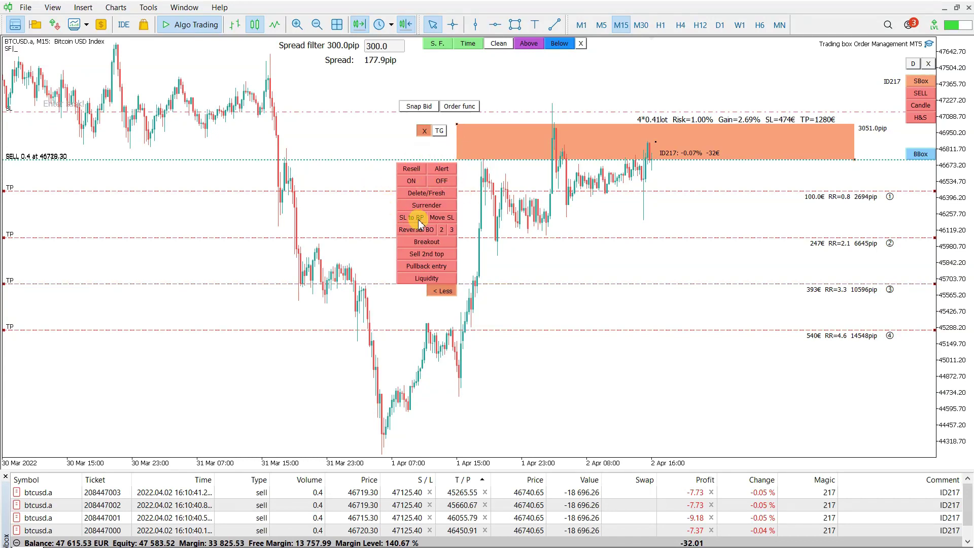
left_click(442, 219)
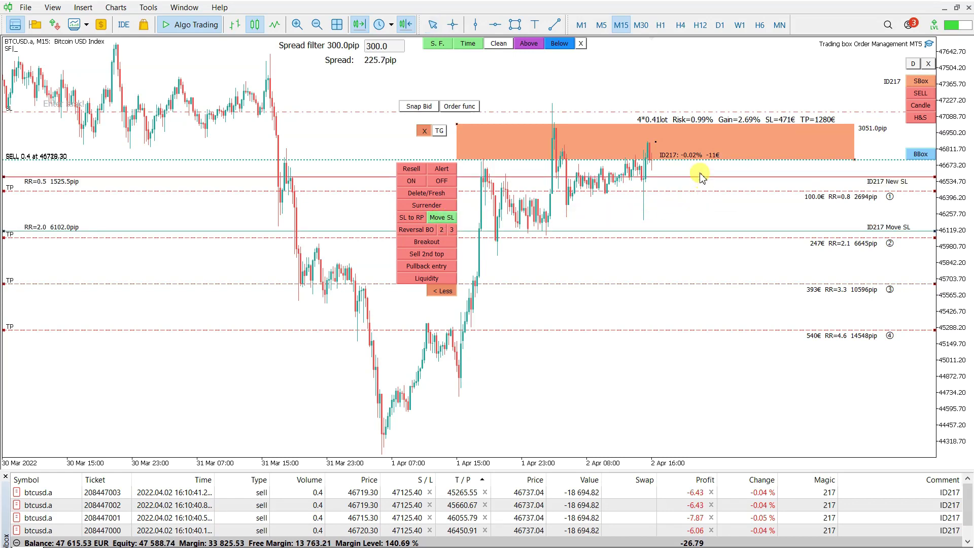
left_click(696, 136)
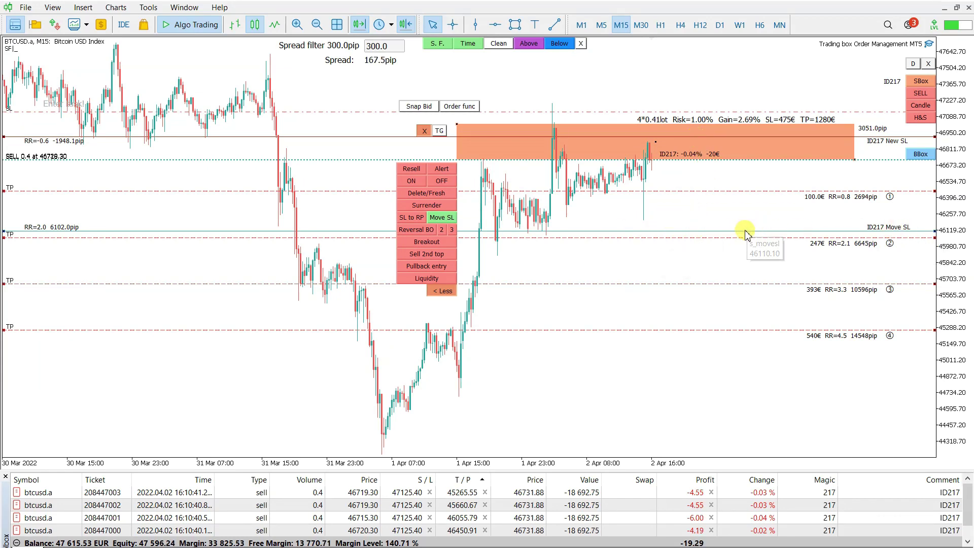
Raise the Move SL line to the current price so the stop losses shift to the New SL level, and dismiss the alert.
left_click_drag(746, 232, 737, 174)
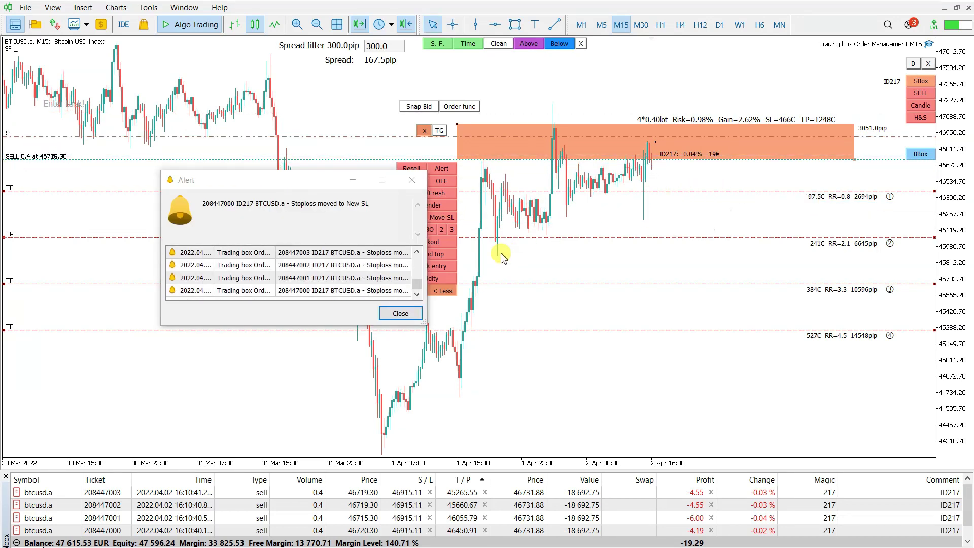
left_click_drag(288, 213, 367, 208)
left_click(400, 313)
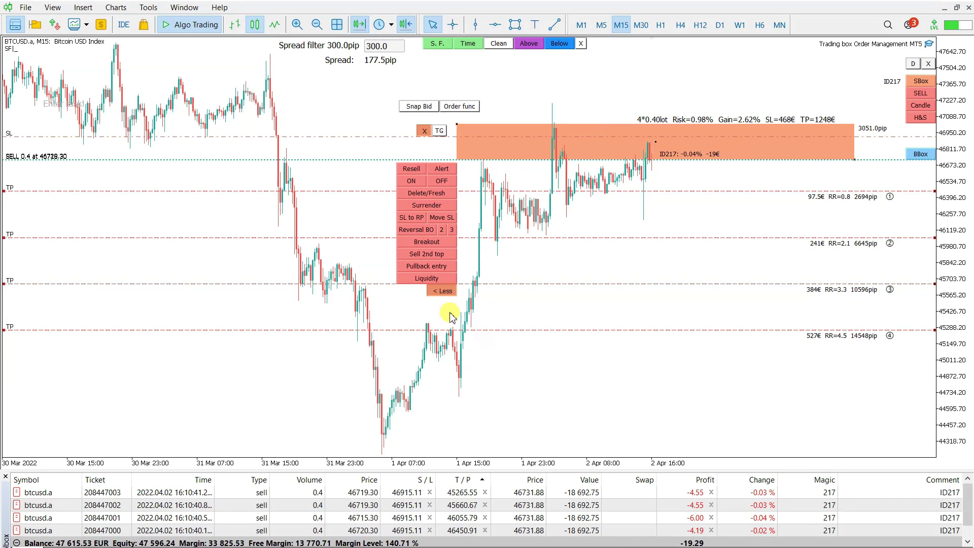
Enable Move SL for the sell box again and draw arrows pointing to the Move SL line, the New SL line and the box's function list.
left_click(435, 219)
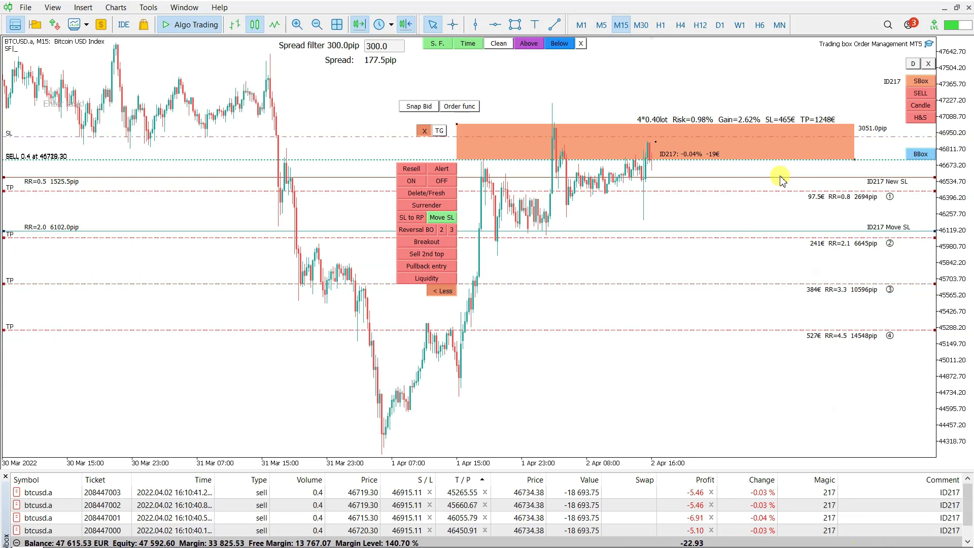
left_click_drag(766, 168, 783, 232)
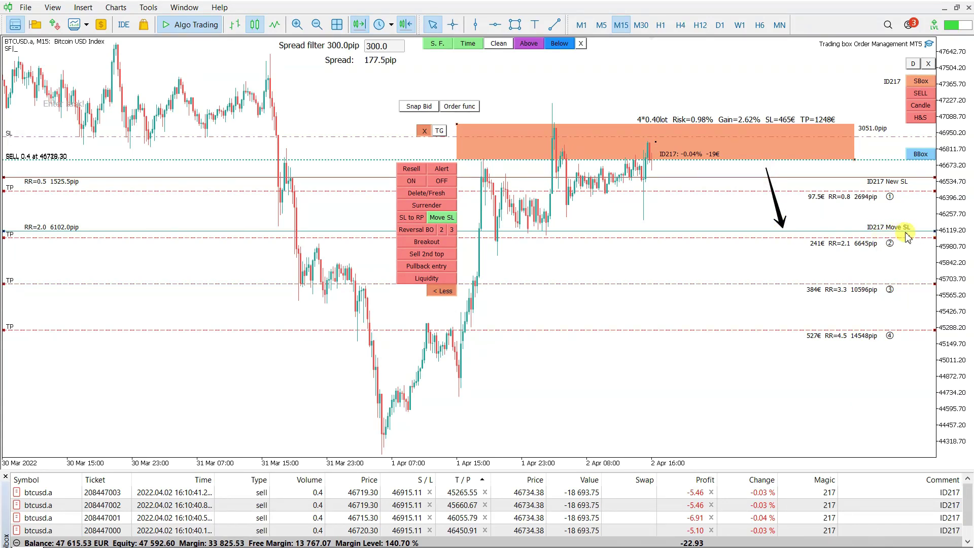
left_click_drag(810, 138, 827, 182)
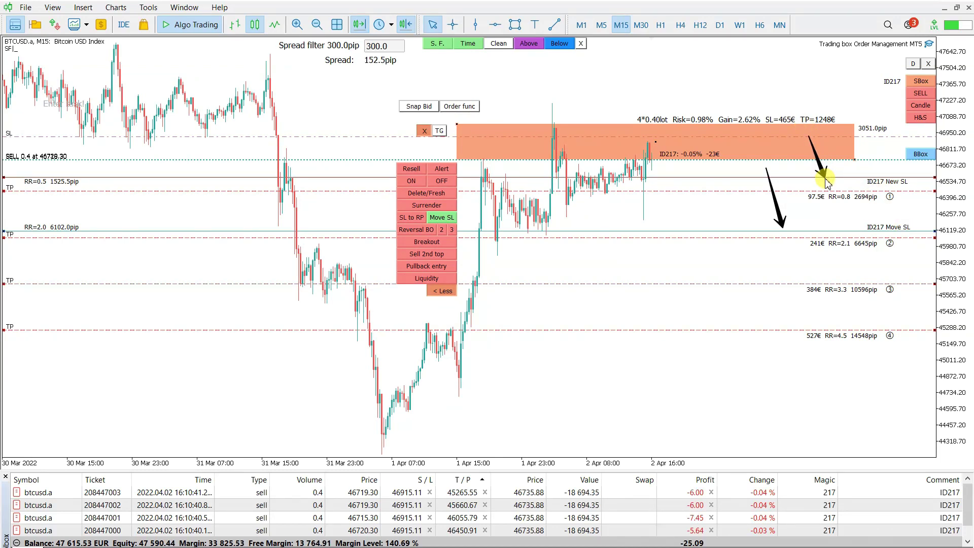
left_click(421, 231)
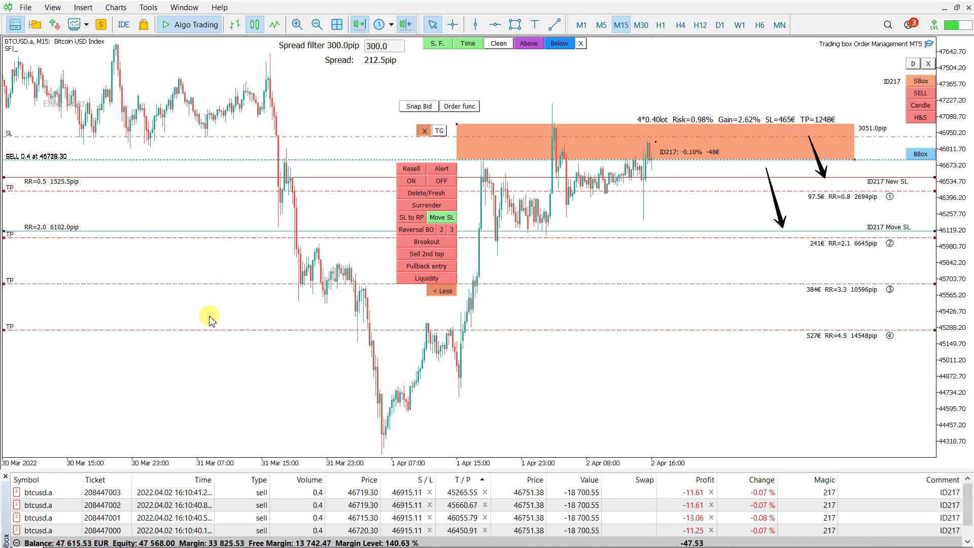
left_click_drag(203, 328, 399, 203)
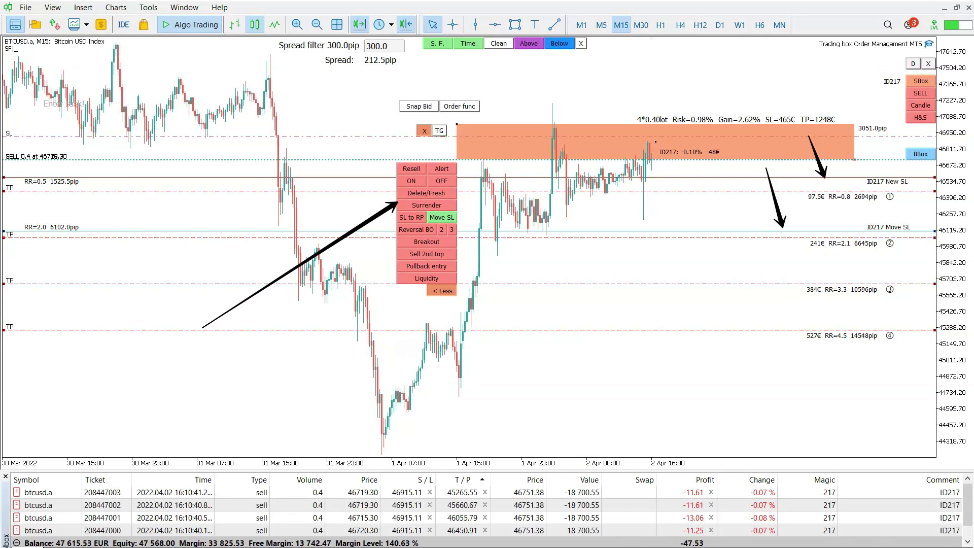